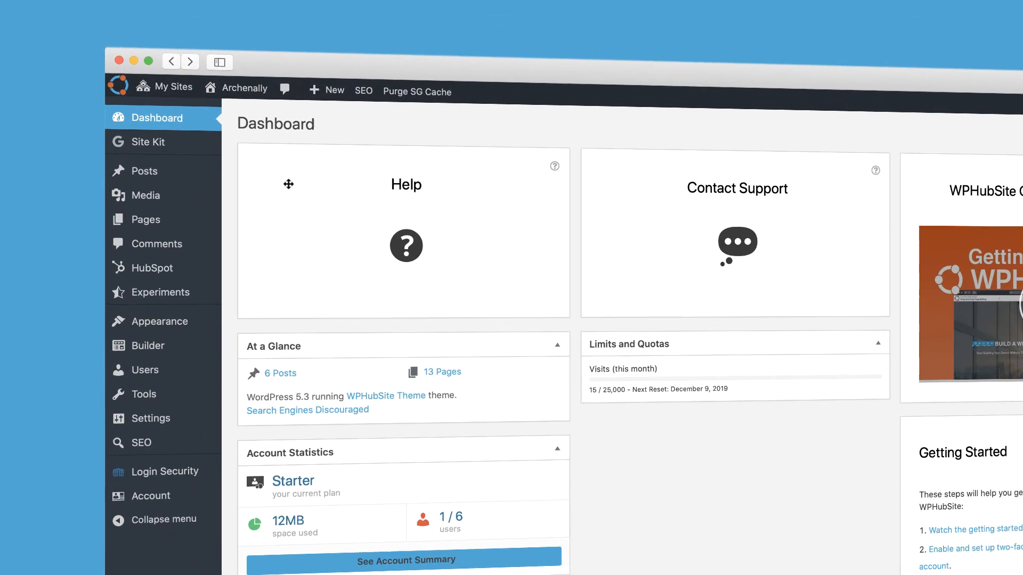
- Create a new post from the live site and title it "A post about posting"
{"action": "mouse_move", "coordinate": [160, 180]}
{"action": "mouse_move", "coordinate": [334, 94]}
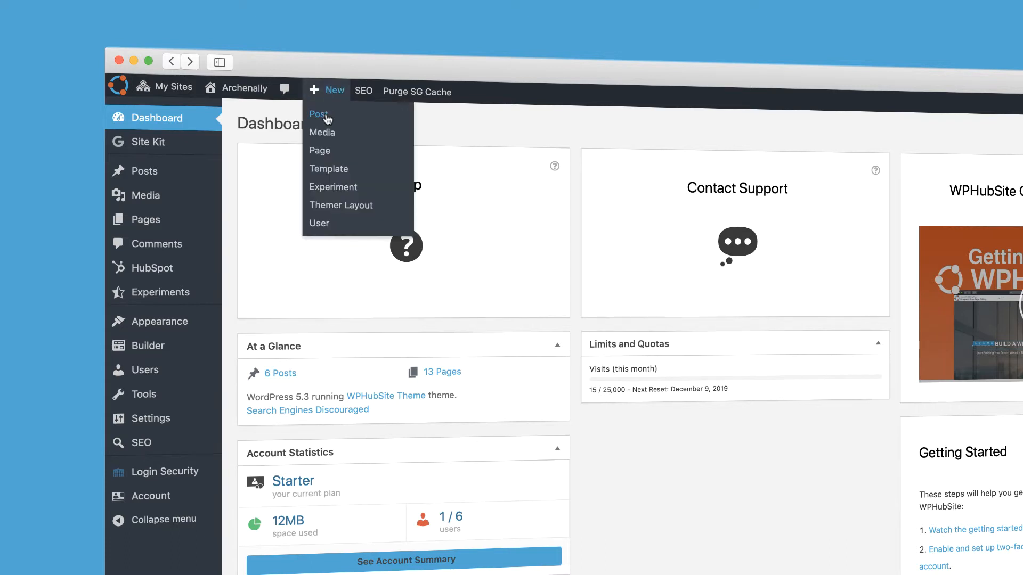
{"action": "left_click", "coordinate": [192, 60]}
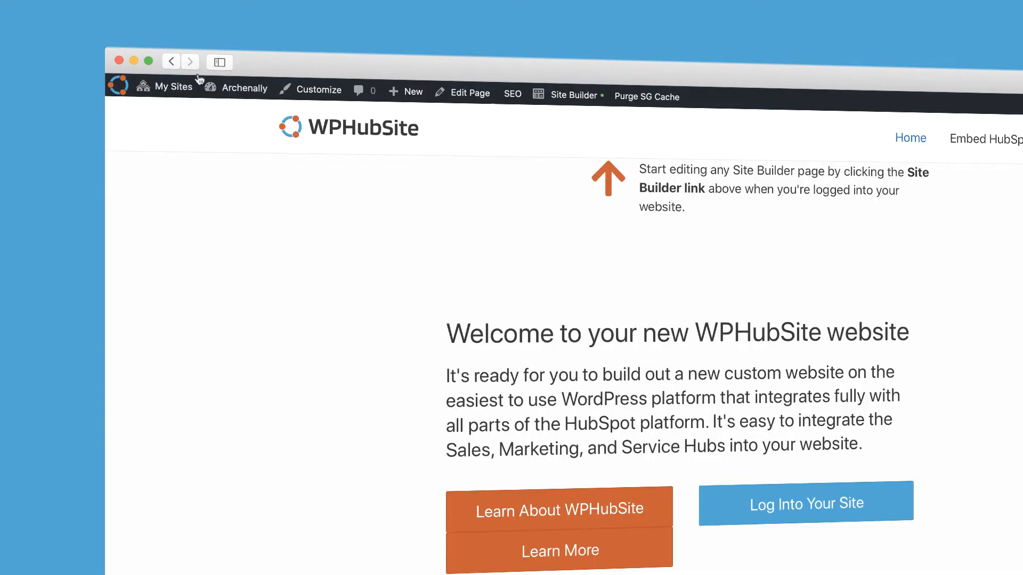
{"action": "mouse_move", "coordinate": [410, 100]}
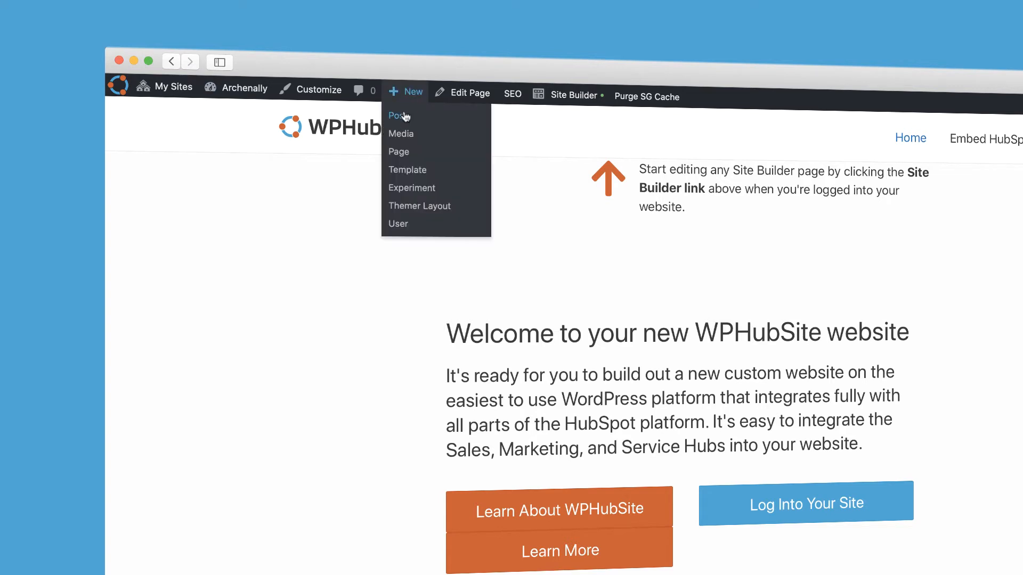
{"action": "left_click", "coordinate": [404, 116]}
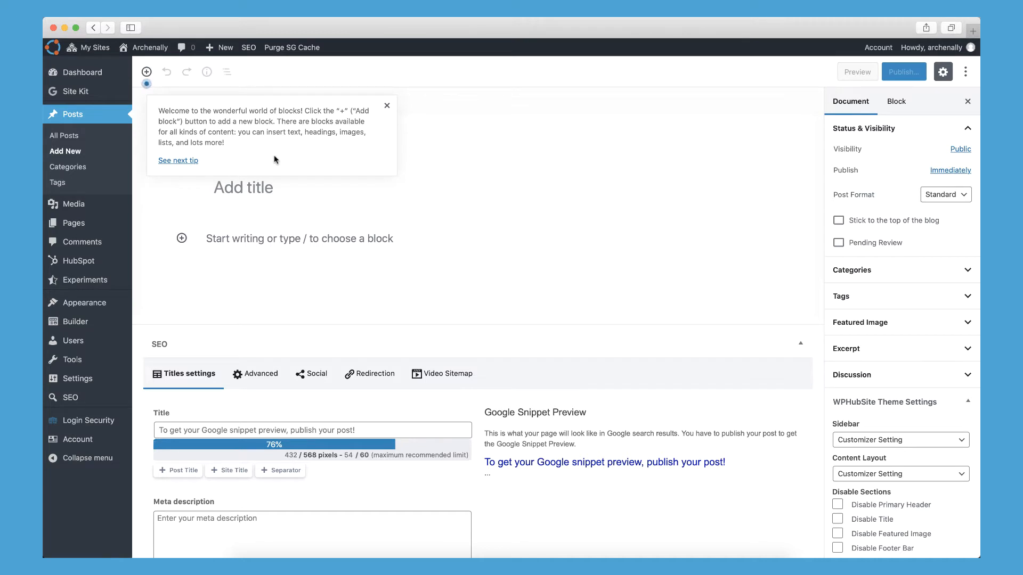
{"action": "left_click", "coordinate": [386, 107]}
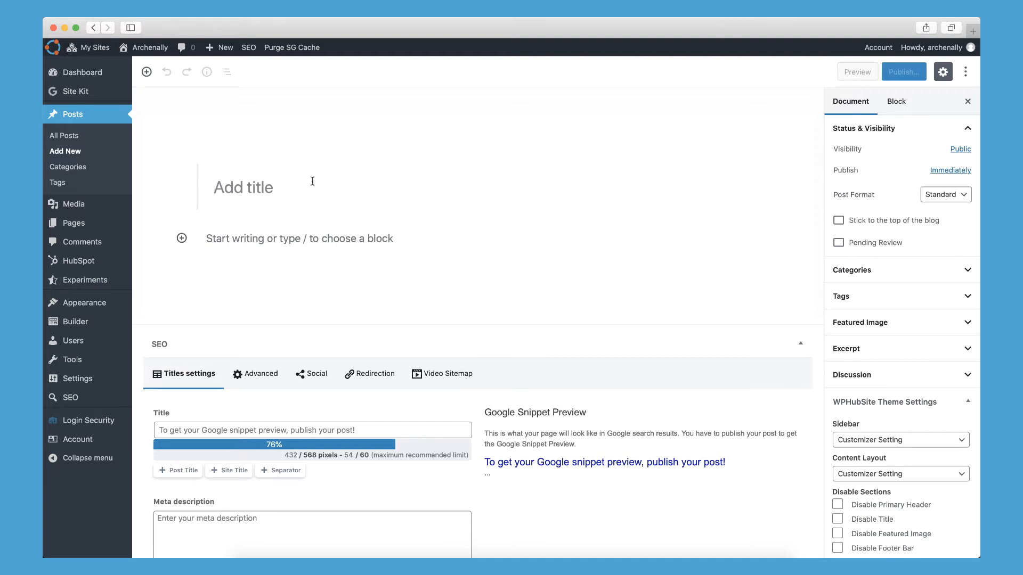
{"action": "left_click", "coordinate": [256, 184]}
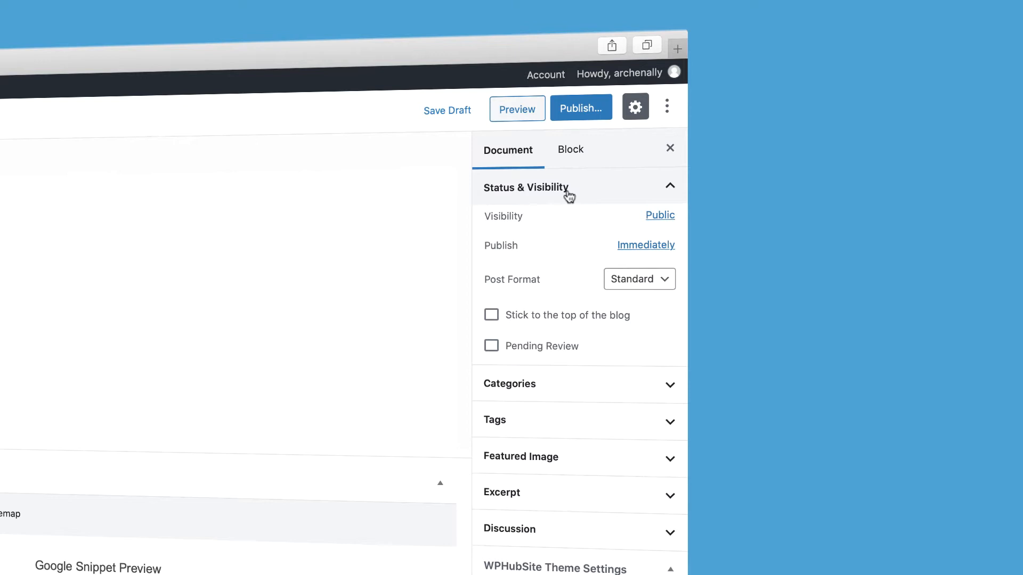
- Review the post's visibility options and schedule its publication for December 7, 2019 at 2:30 pm
{"action": "left_click", "coordinate": [658, 218]}
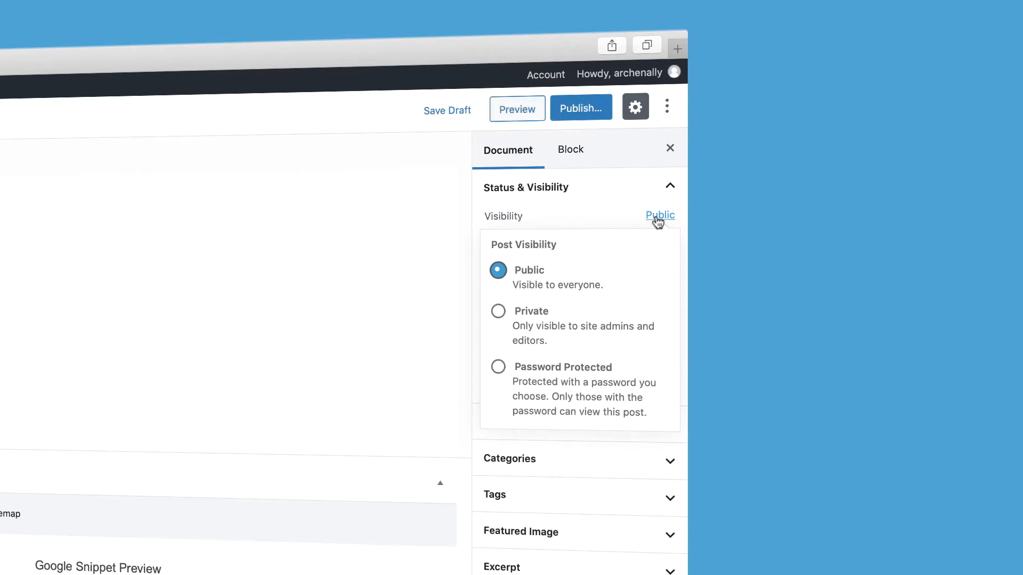
{"action": "left_click", "coordinate": [572, 206]}
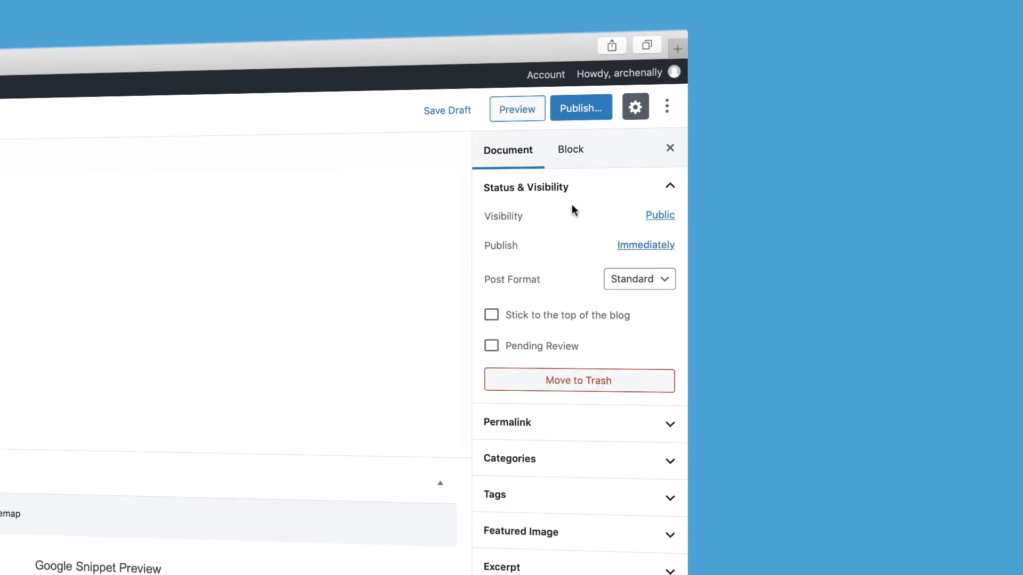
{"action": "left_click", "coordinate": [634, 248]}
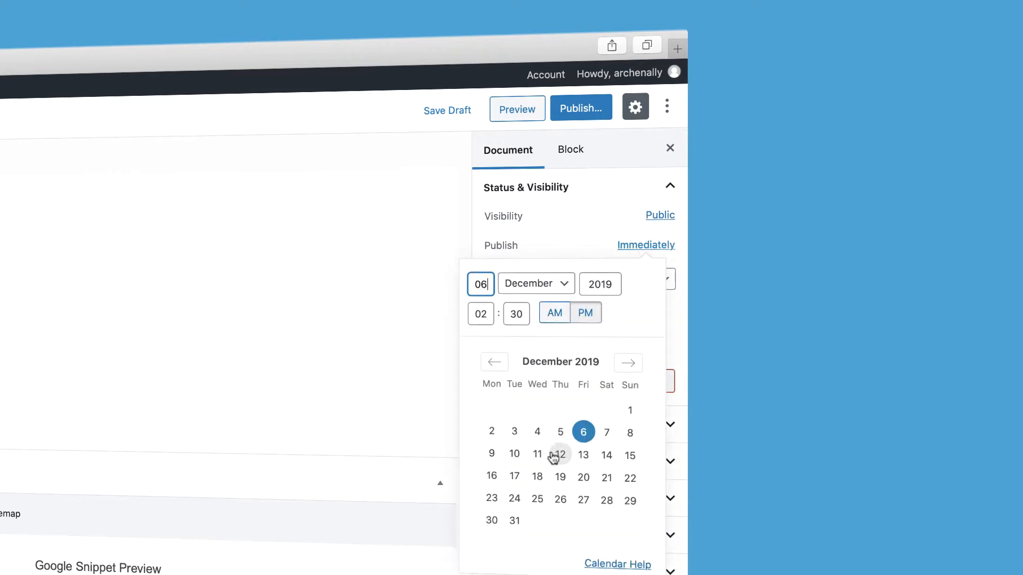
{"action": "left_click", "coordinate": [573, 315]}
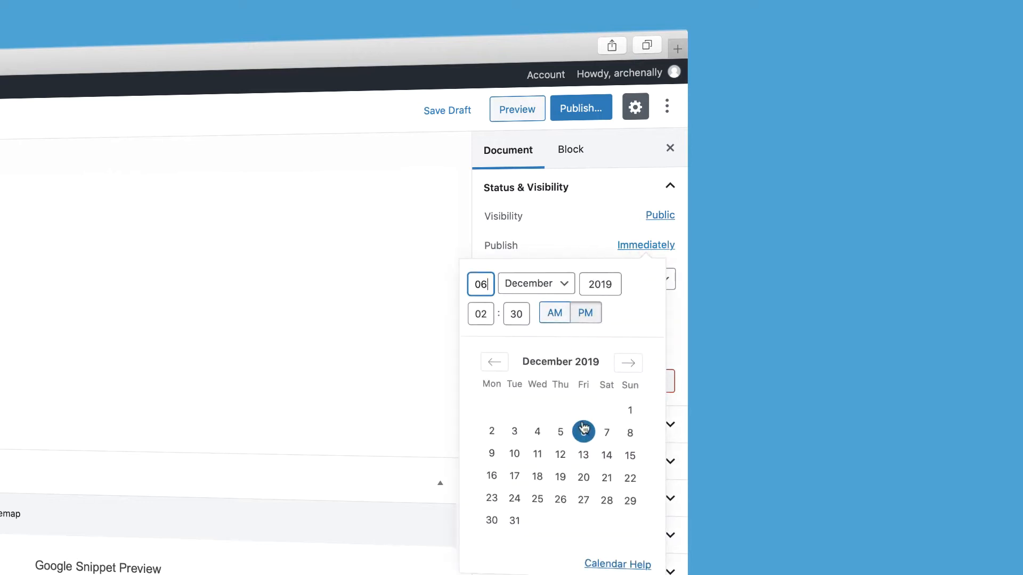
{"action": "left_click", "coordinate": [606, 433]}
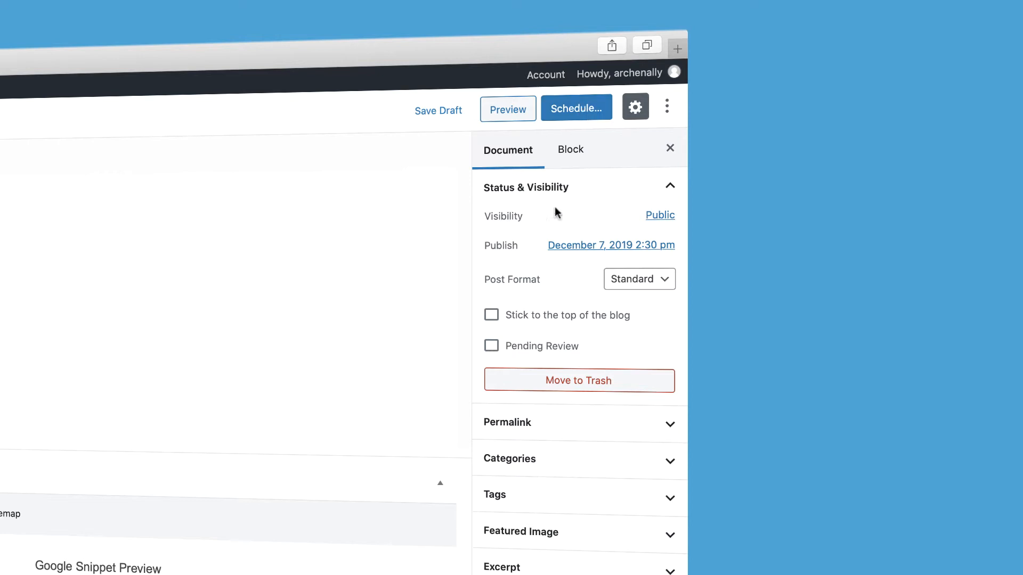
- Review the available post formats and switch Pending Review on and off again
{"action": "left_click", "coordinate": [627, 279]}
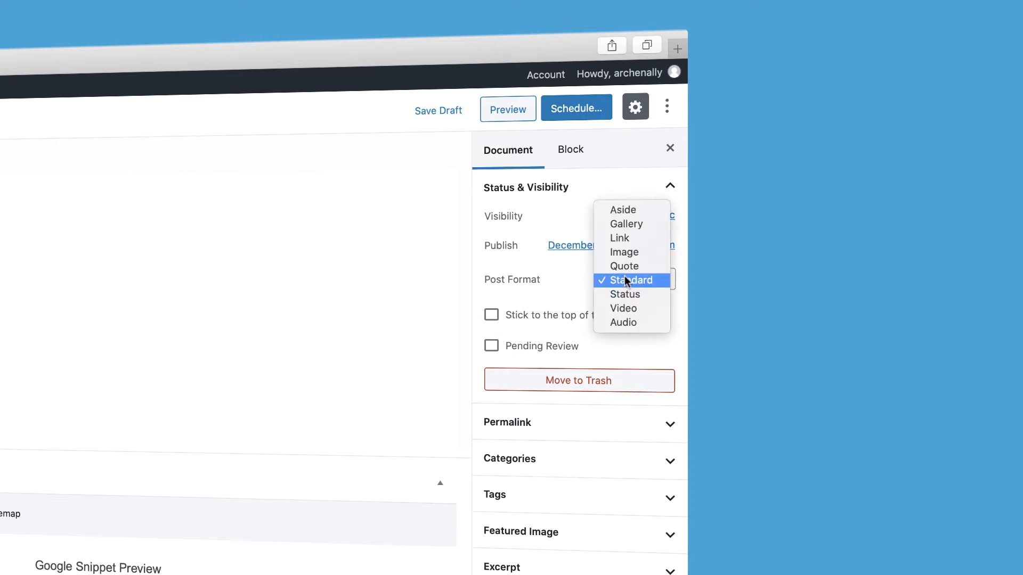
{"action": "left_click", "coordinate": [578, 277]}
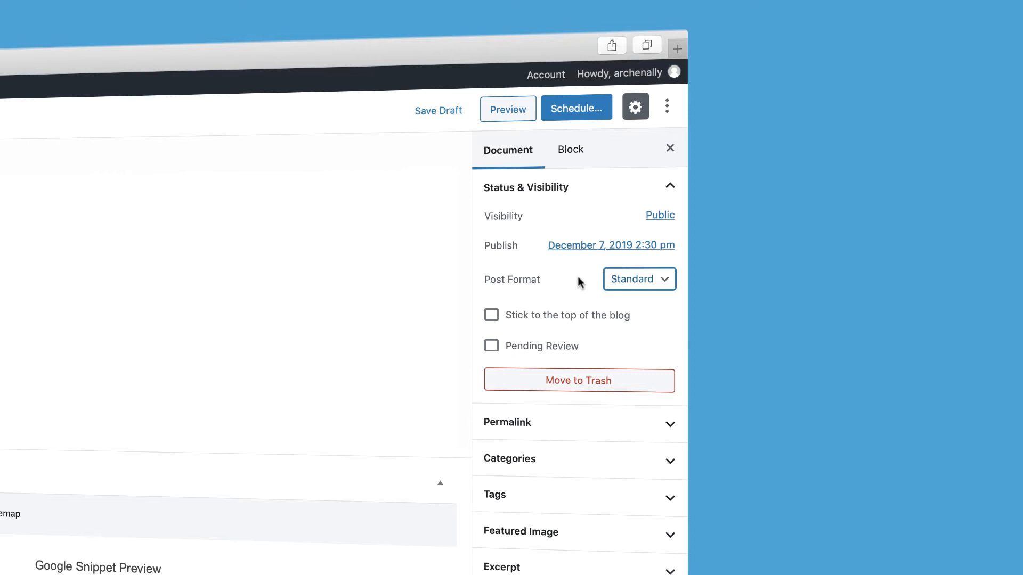
{"action": "left_click", "coordinate": [491, 347]}
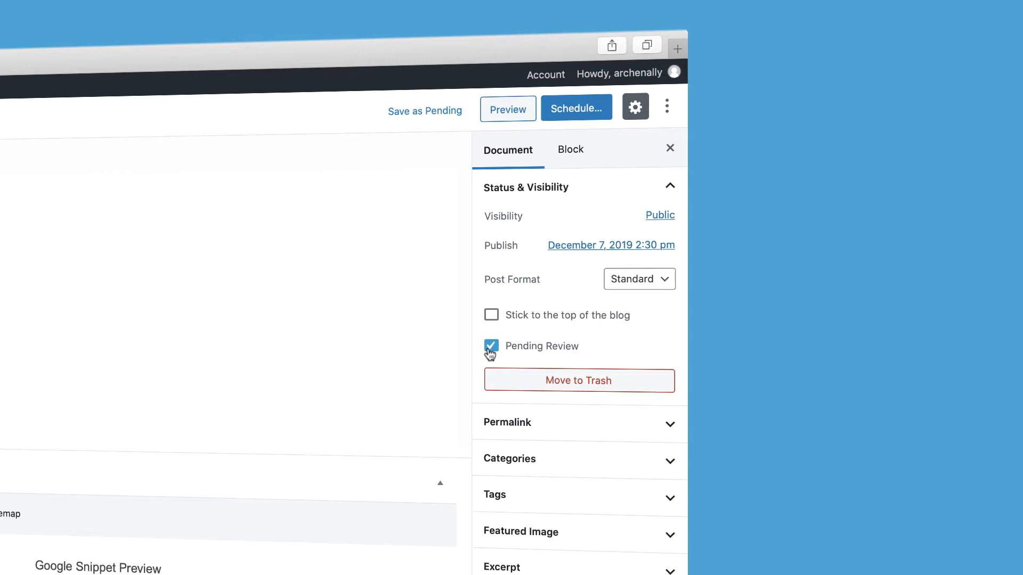
{"action": "left_click", "coordinate": [490, 348]}
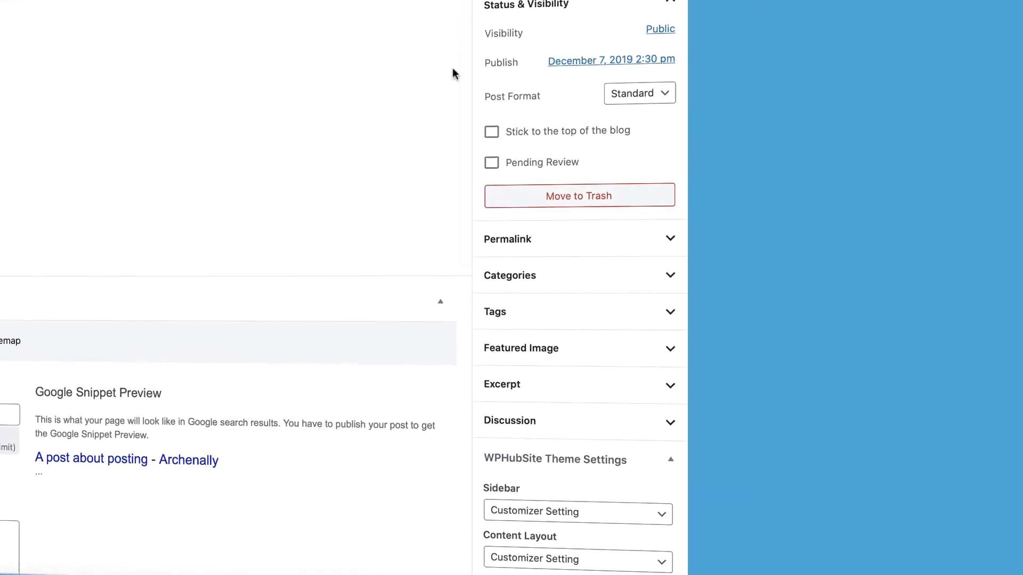
- Shorten the URL slug in the post's permalink to "post-about-posting"
{"action": "left_click", "coordinate": [515, 241]}
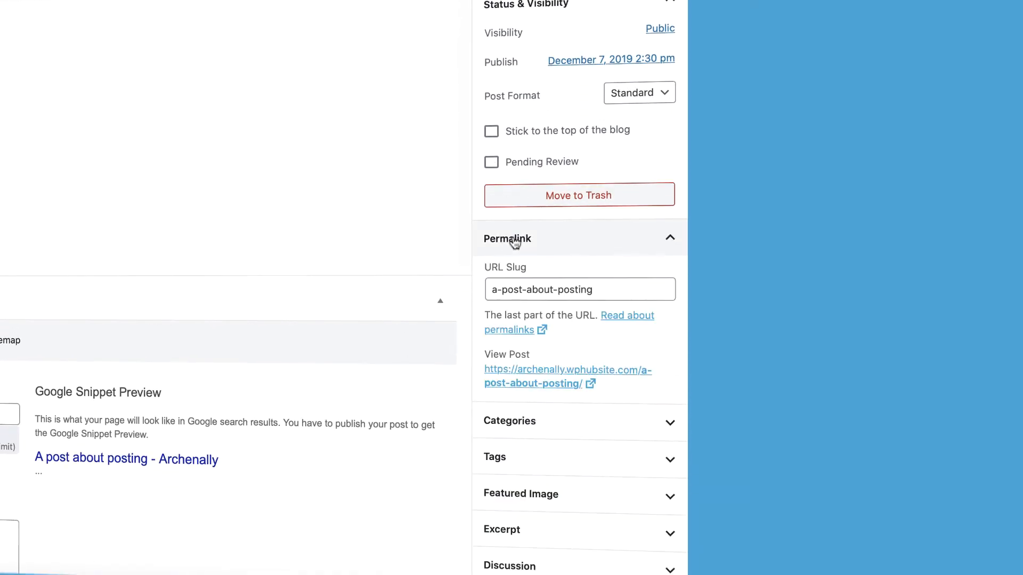
{"action": "left_click", "coordinate": [616, 293]}
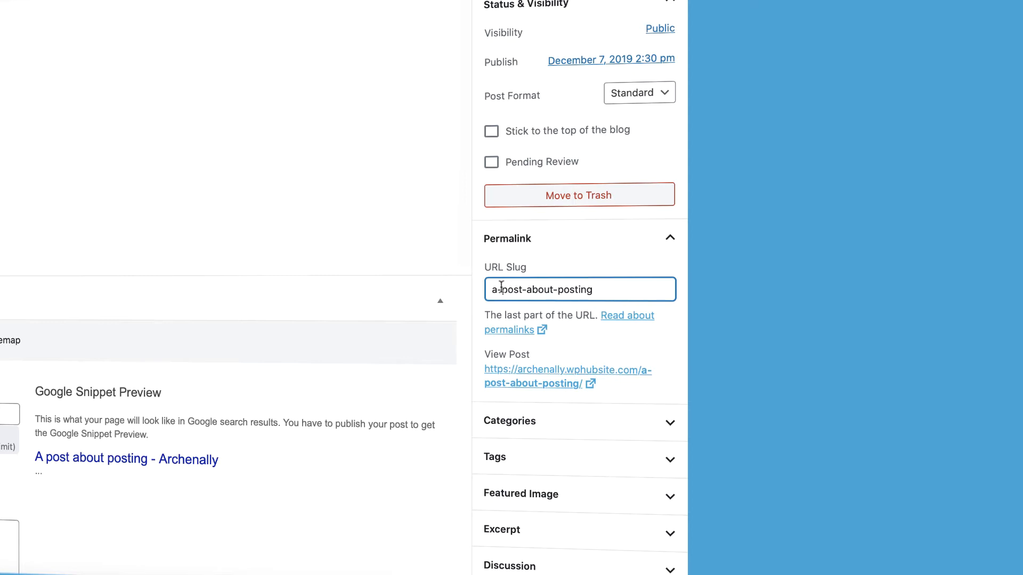
{"action": "left_click_drag", "start_coordinate": [501, 289], "coordinate": [475, 292]}
{"action": "key", "text": "BackSpace"}
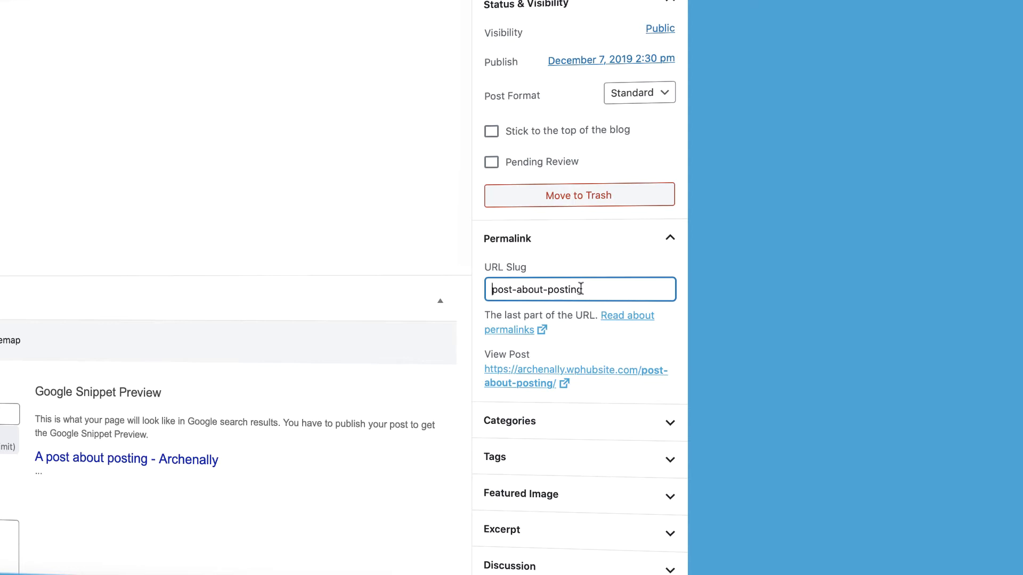
{"action": "left_click", "coordinate": [532, 242]}
- Check the post's category settings and add the tag "Tag" to the post
{"action": "scroll", "coordinate": [533, 245], "scroll_direction": "down", "scroll_amount": 2}
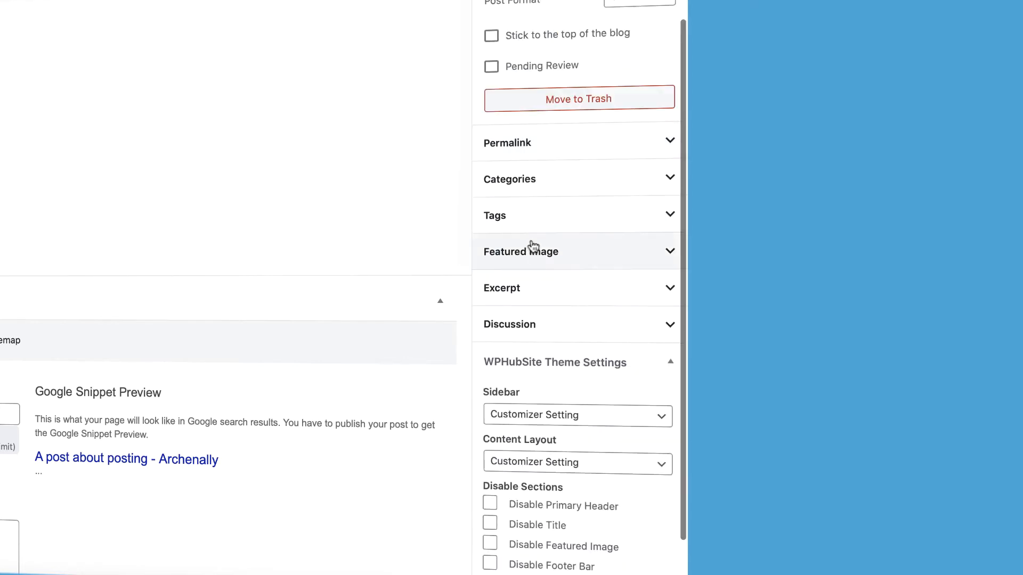
{"action": "left_click", "coordinate": [529, 186]}
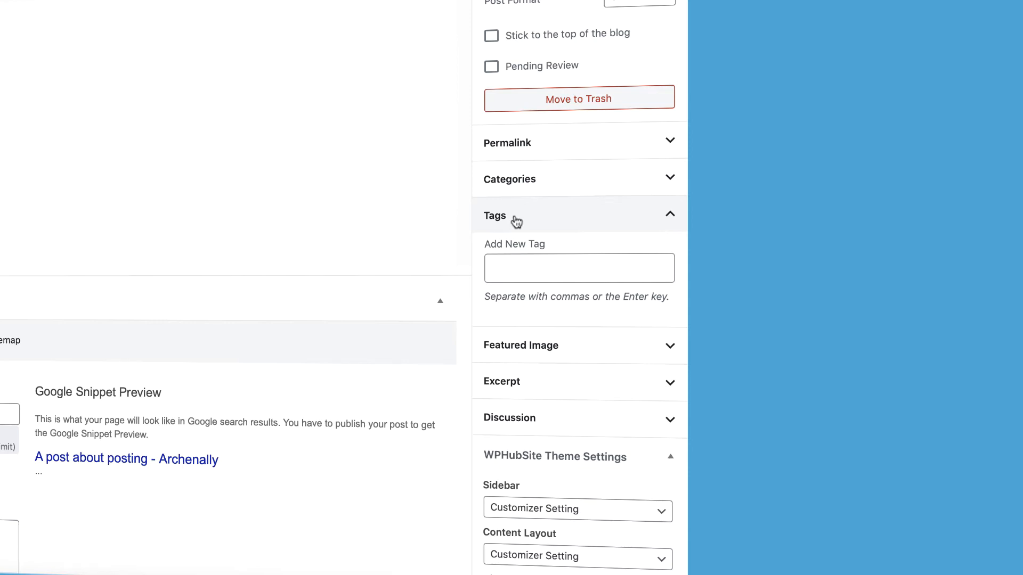
{"action": "left_click", "coordinate": [515, 266]}
{"action": "type", "text": "Tag"}
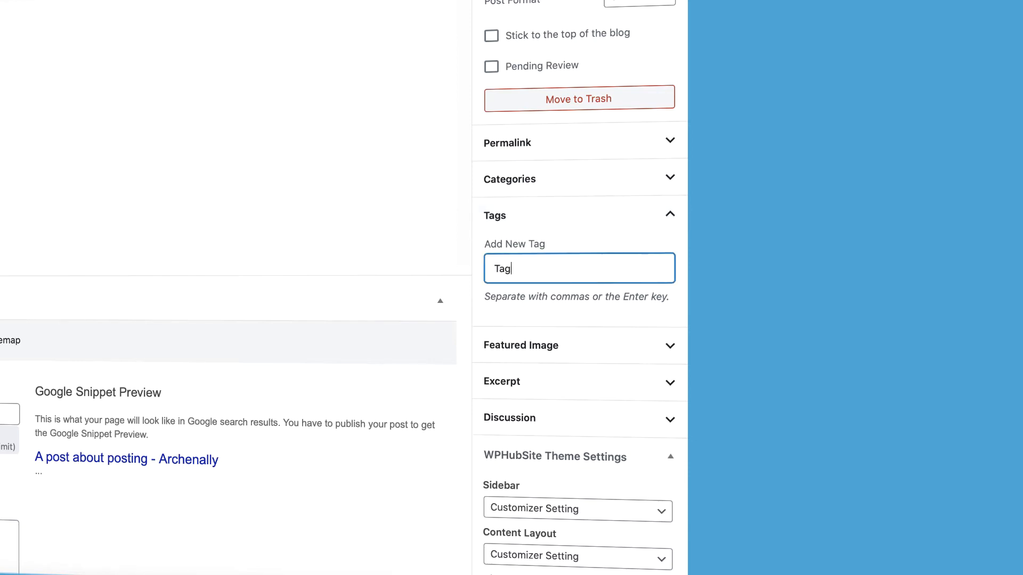
{"action": "key", "text": "Return"}
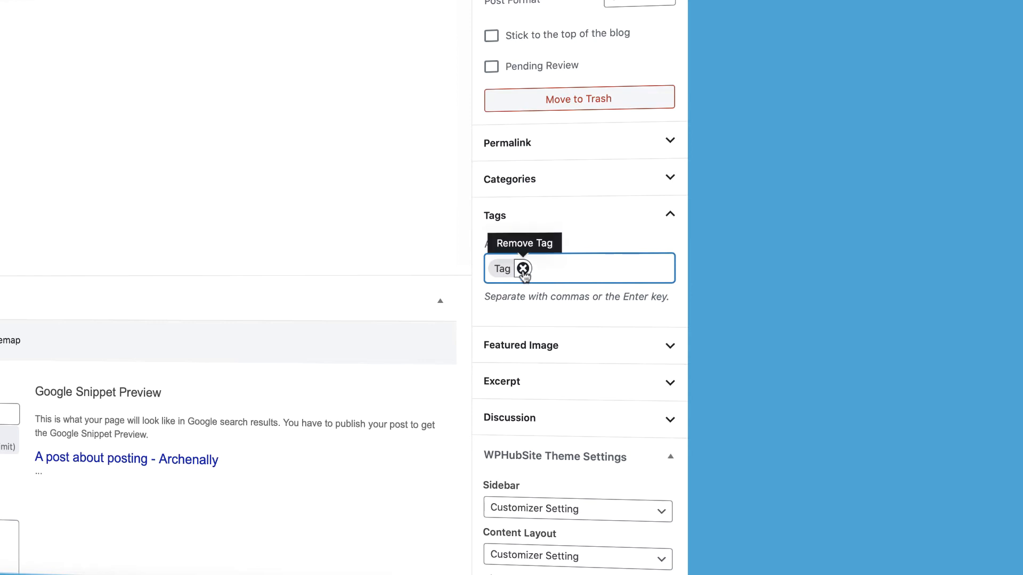
{"action": "left_click", "coordinate": [524, 227]}
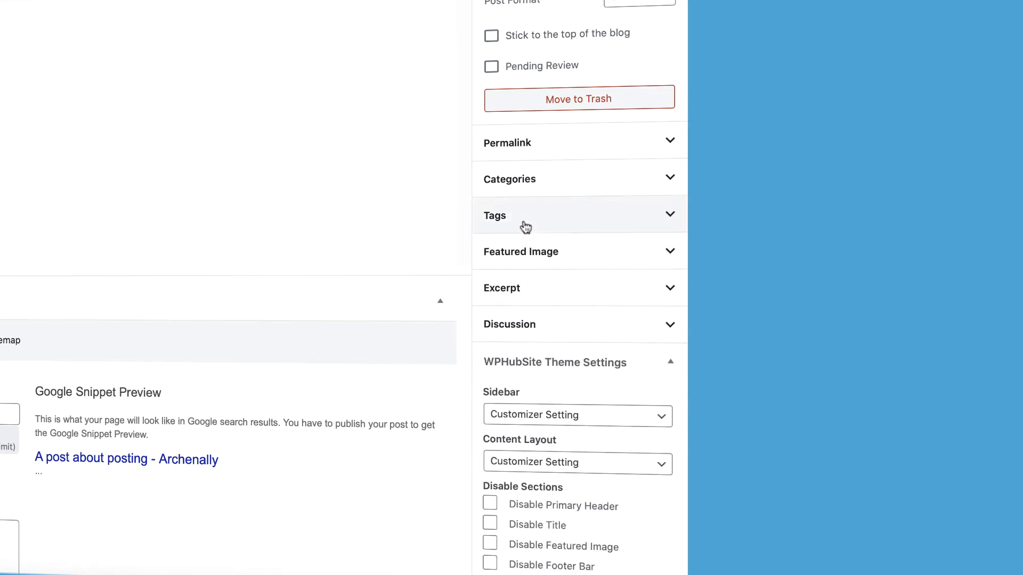
- Examine the post's Categories, Featured Image, Excerpt and Discussion settings
{"action": "left_click", "coordinate": [522, 191]}
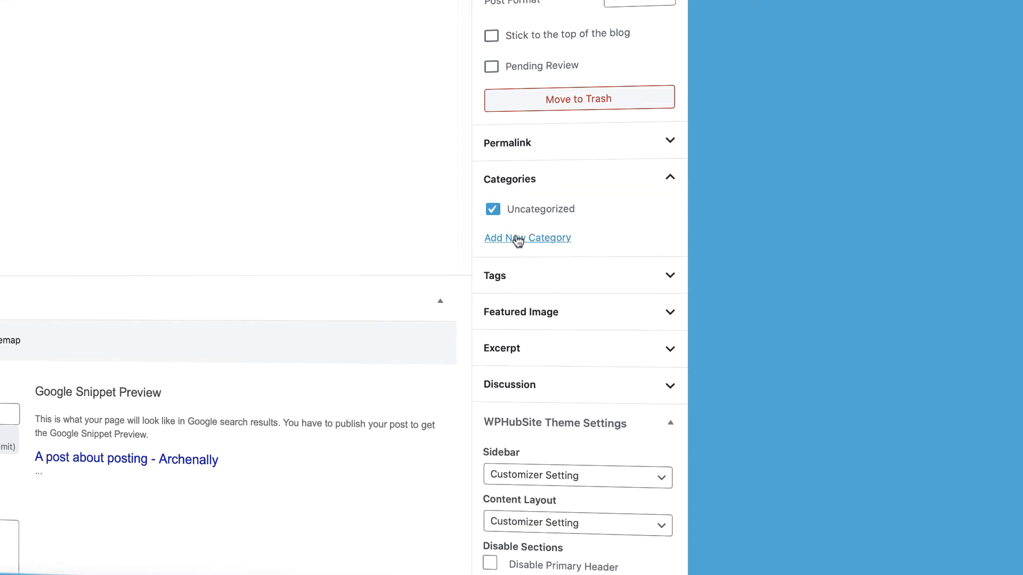
{"action": "left_click", "coordinate": [520, 188]}
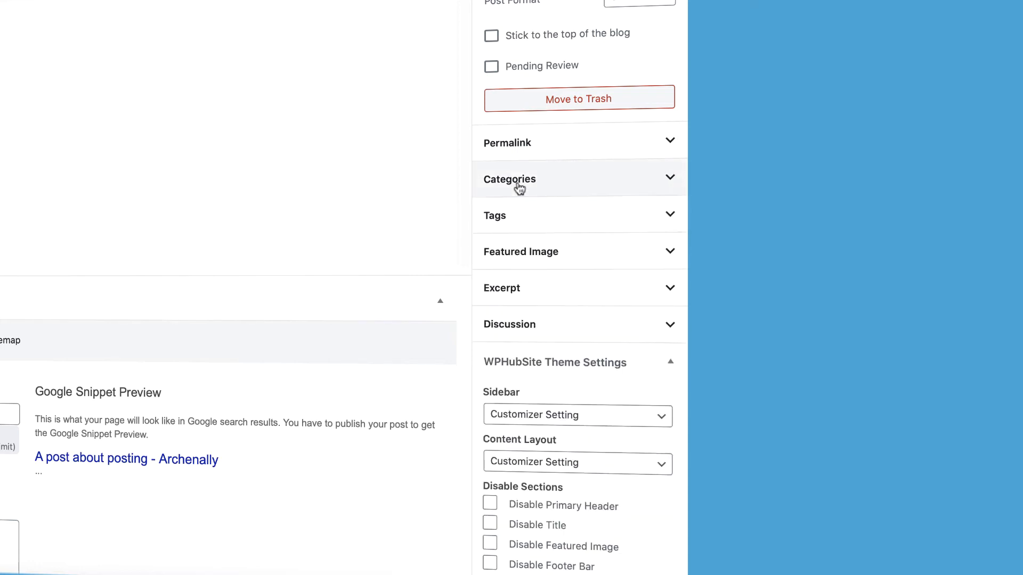
{"action": "left_click", "coordinate": [508, 257]}
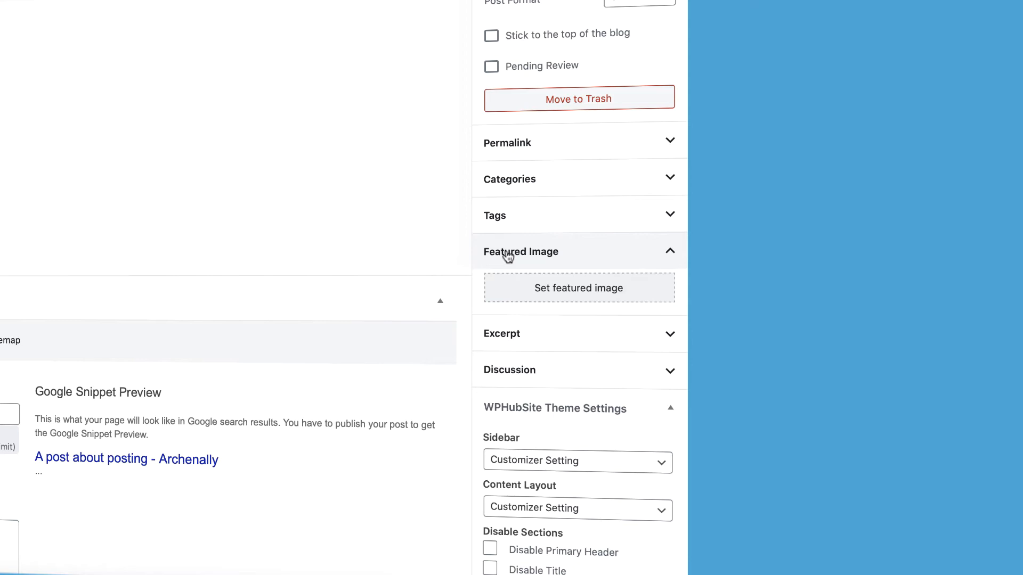
{"action": "left_click", "coordinate": [508, 254]}
{"action": "left_click", "coordinate": [509, 288]}
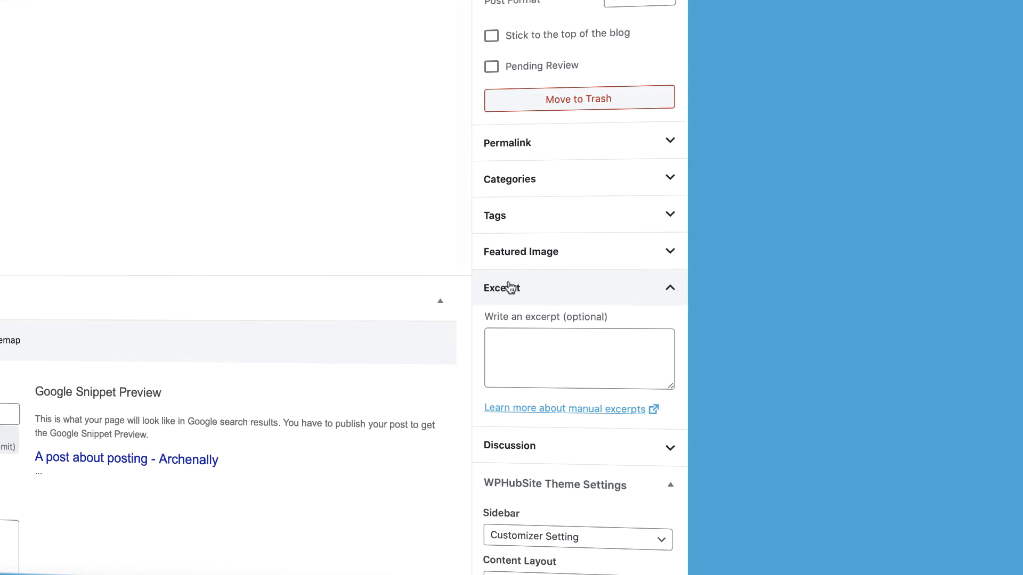
{"action": "left_click", "coordinate": [509, 288]}
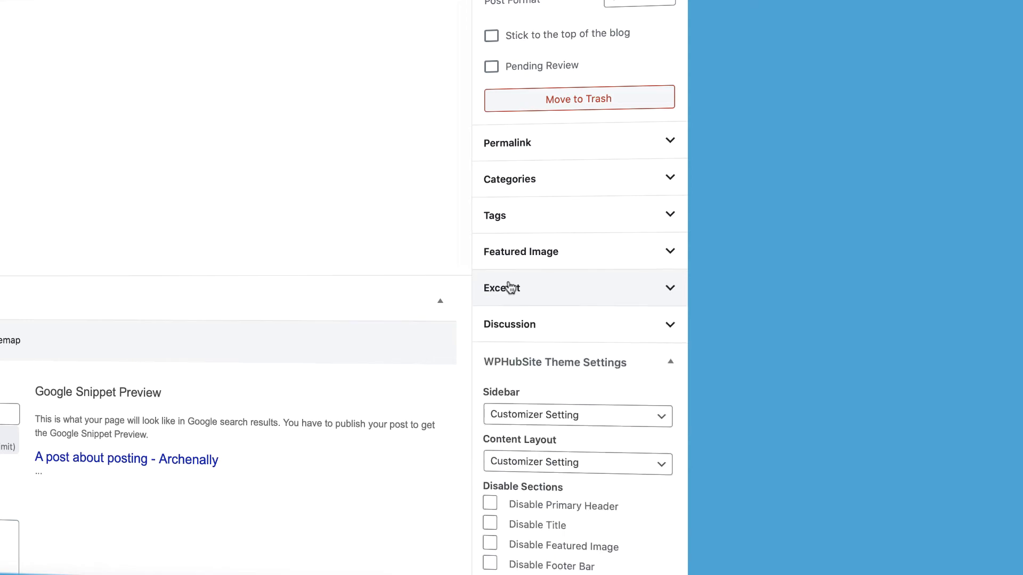
{"action": "left_click", "coordinate": [510, 325]}
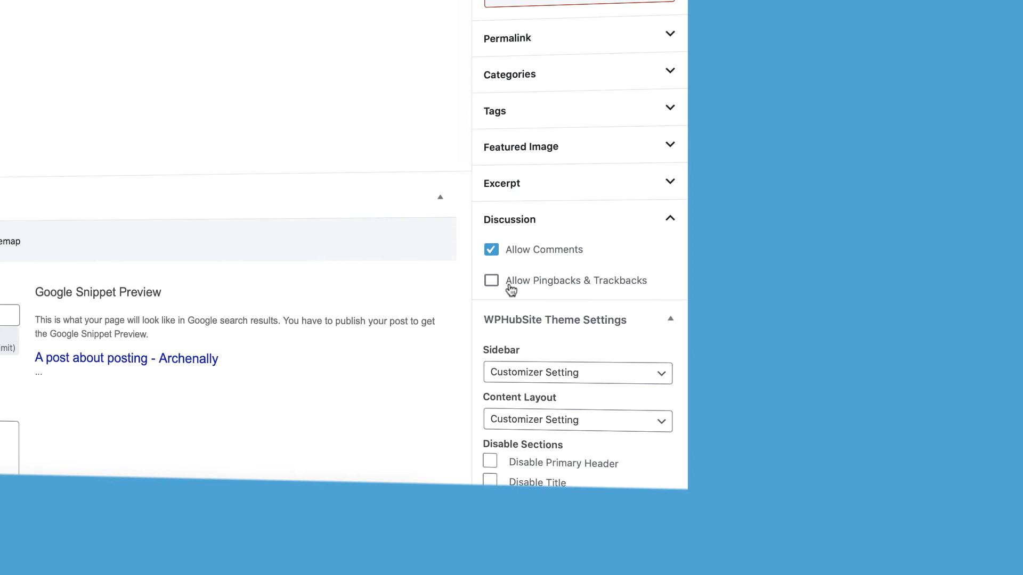
{"action": "left_click", "coordinate": [508, 223]}
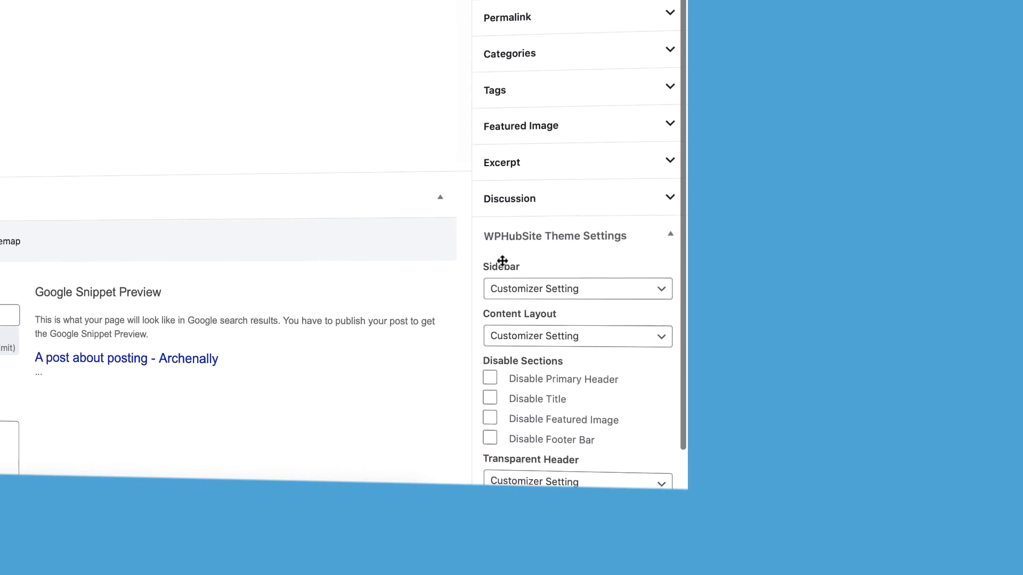
- Review the WPHubSite theme settings and switch the Sidebar option to Left Sidebar and back to Customizer Setting
{"action": "scroll", "coordinate": [505, 233], "scroll_direction": "down", "scroll_amount": 3}
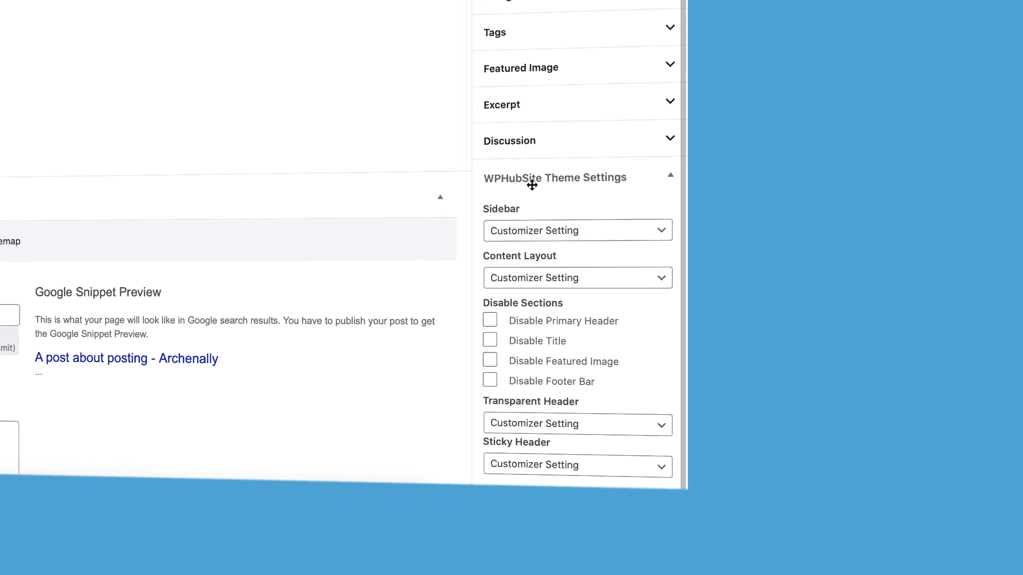
{"action": "scroll", "coordinate": [552, 184], "scroll_direction": "down", "scroll_amount": 1}
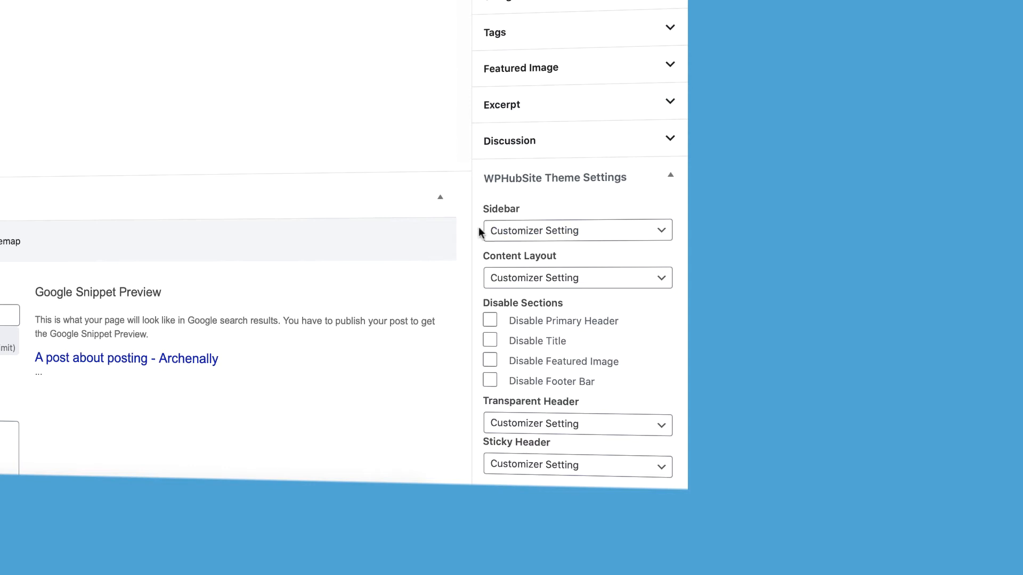
{"action": "left_click", "coordinate": [495, 232]}
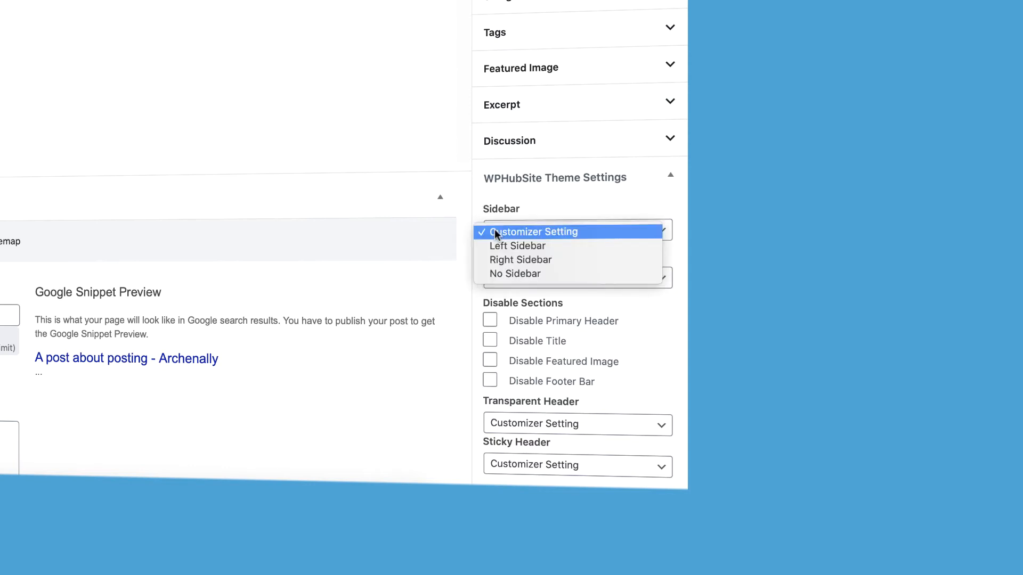
{"action": "left_click", "coordinate": [525, 233]}
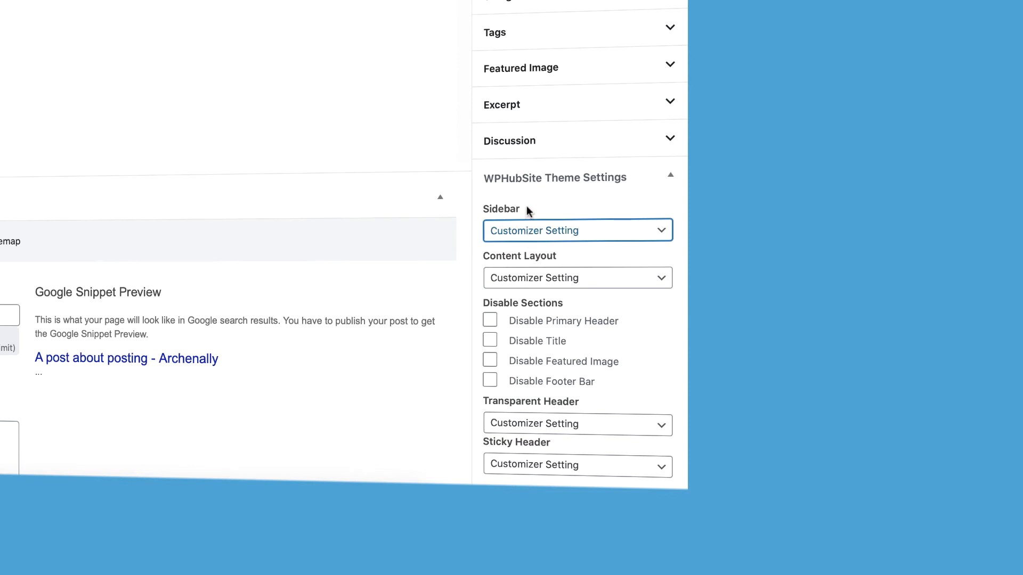
{"action": "left_click", "coordinate": [504, 228]}
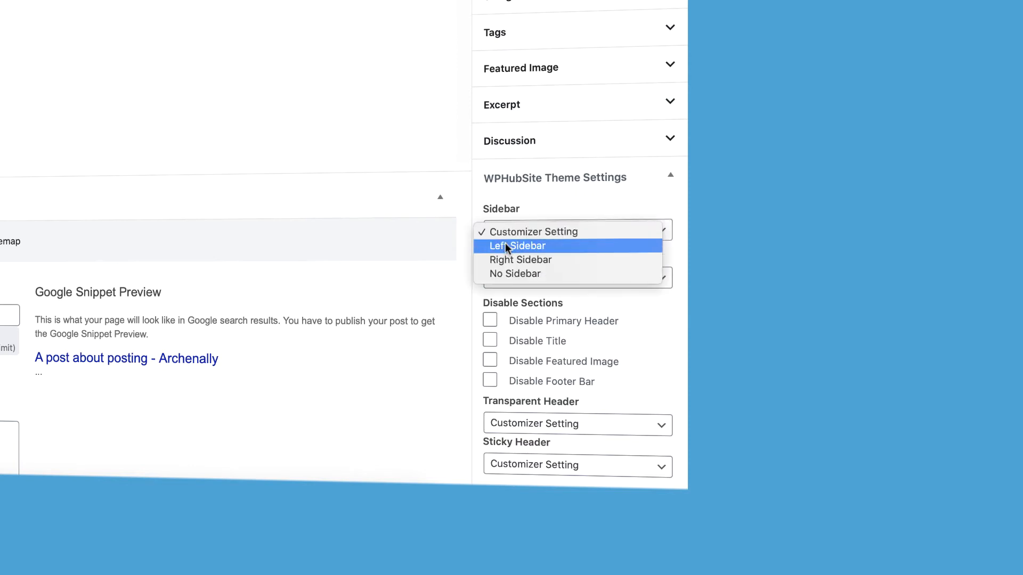
{"action": "left_click", "coordinate": [505, 244]}
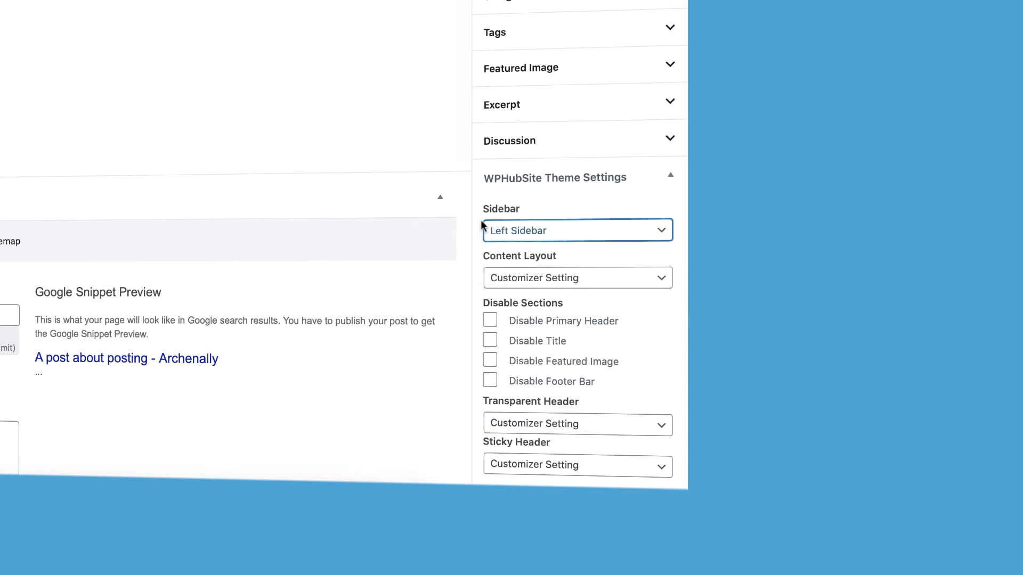
{"action": "left_click", "coordinate": [505, 229]}
{"action": "left_click", "coordinate": [510, 218]}
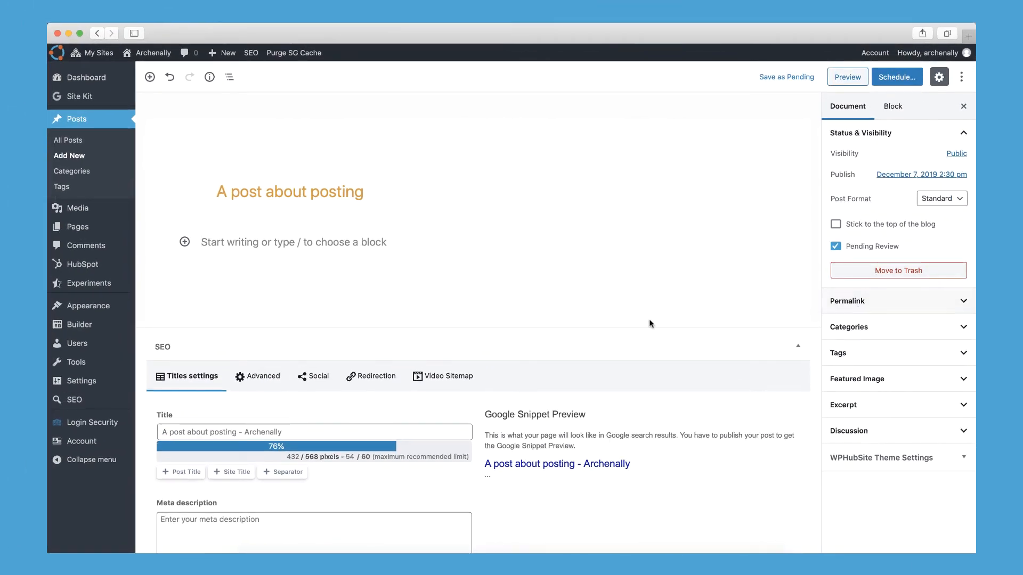
- Add the paragraph "This is a line of text. You can add sentences and more to create good blog post content." and start a new block below
{"action": "left_click", "coordinate": [249, 241]}
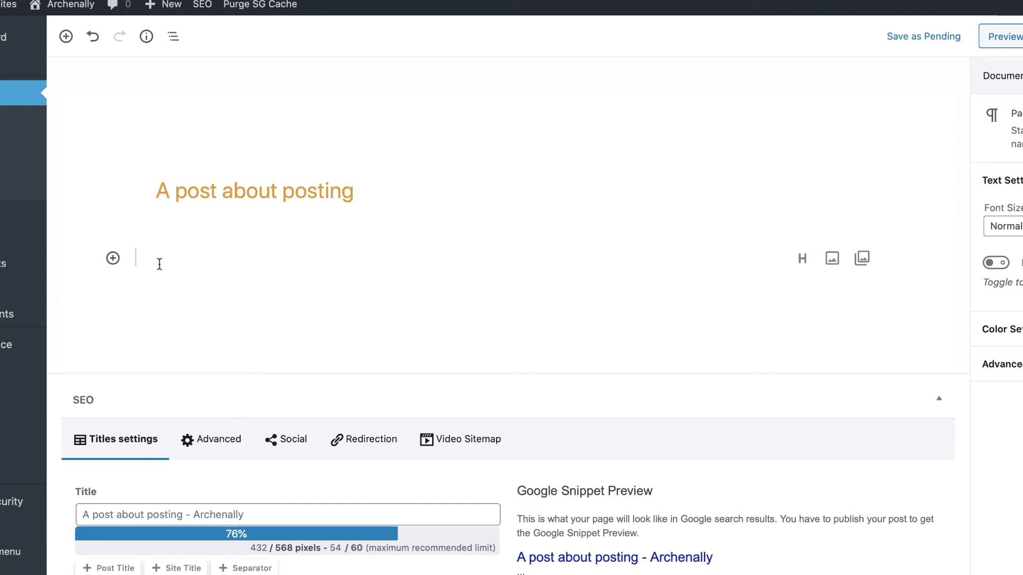
{"action": "type", "text": "This is a line of text. You can add sentences and more to create good blog post content."}
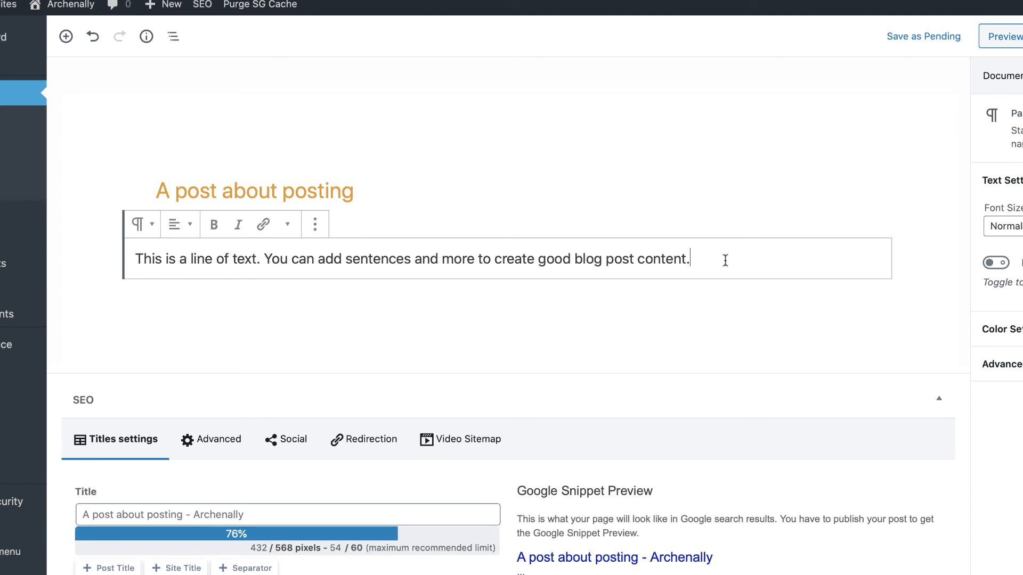
{"action": "key", "text": "Return"}
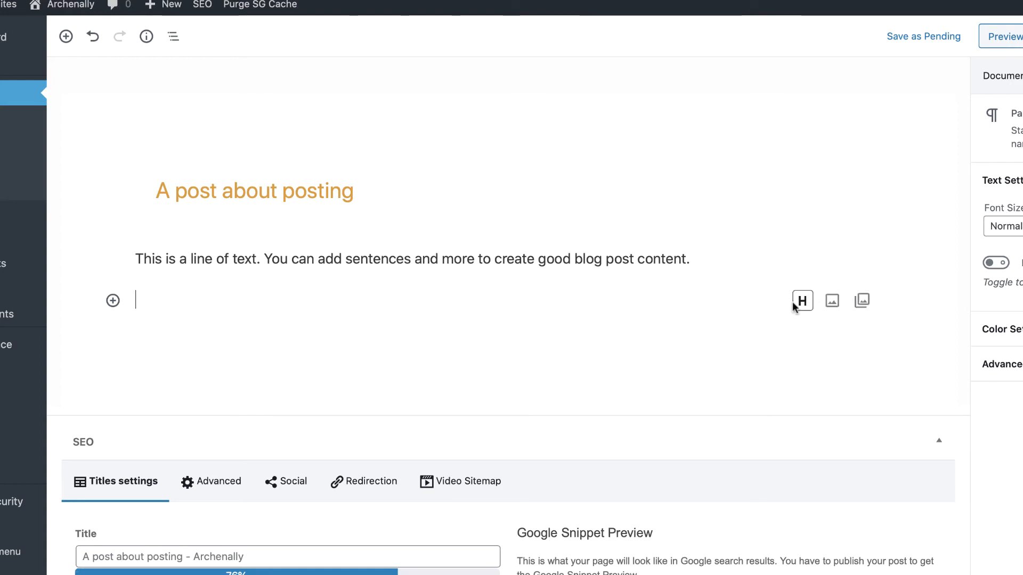
- Insert a Media Library picture in an Image block below the paragraph and align it to the center
{"action": "left_click", "coordinate": [112, 303]}
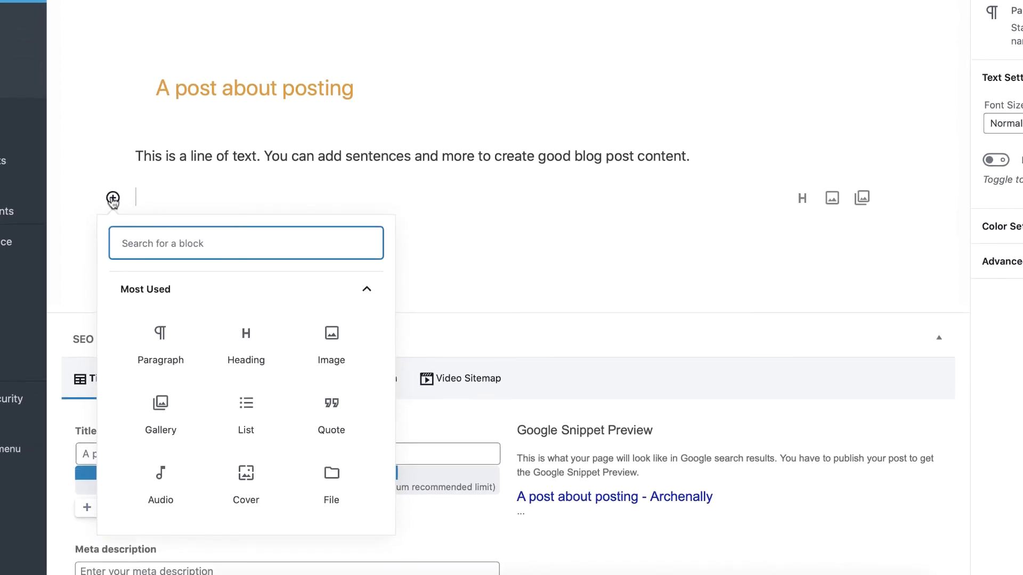
{"action": "scroll", "coordinate": [185, 436], "scroll_direction": "down", "scroll_amount": 5}
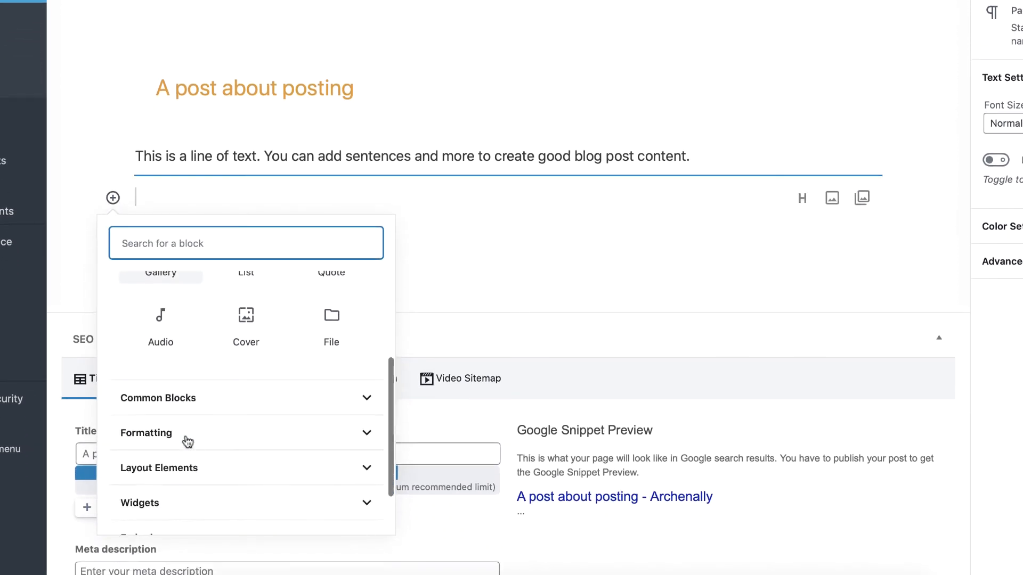
{"action": "scroll", "coordinate": [219, 360], "scroll_direction": "up", "scroll_amount": 5}
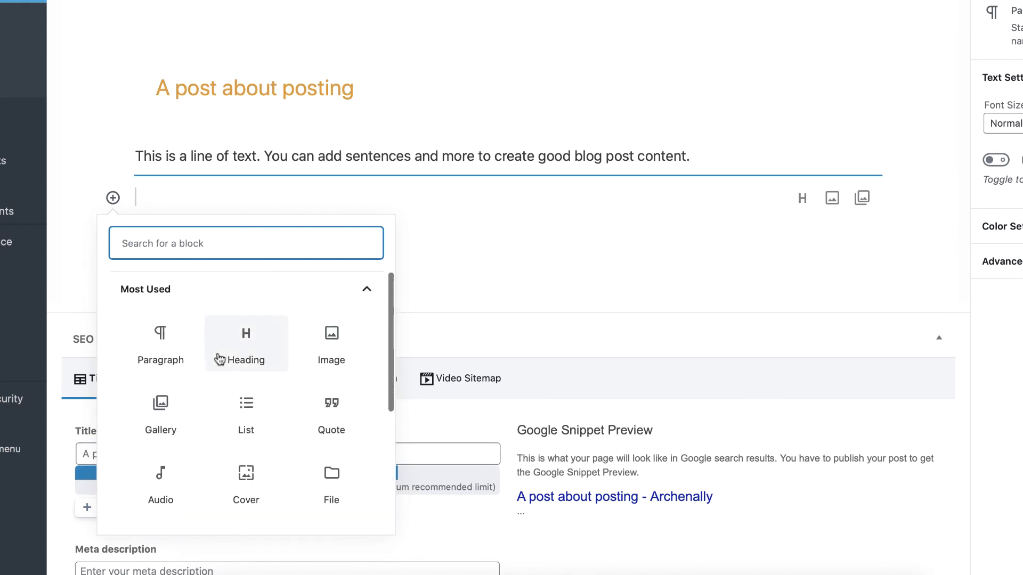
{"action": "left_click", "coordinate": [327, 352]}
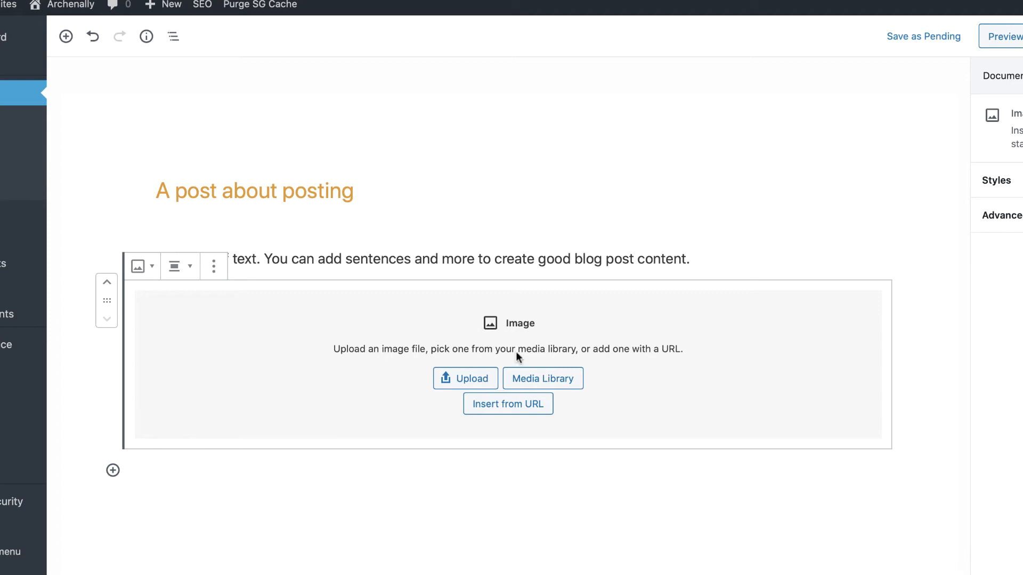
{"action": "left_click", "coordinate": [538, 377]}
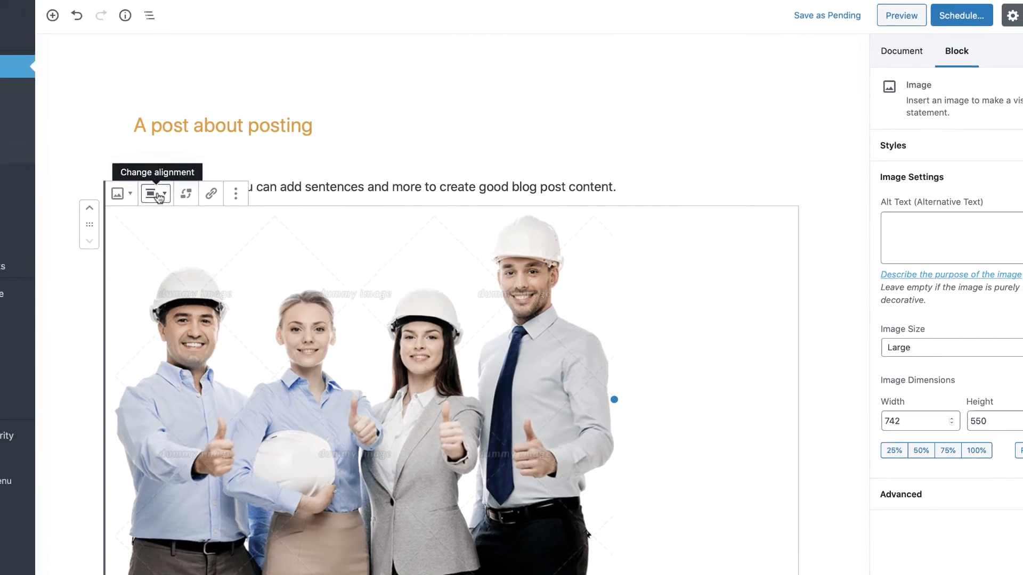
{"action": "left_click", "coordinate": [157, 194]}
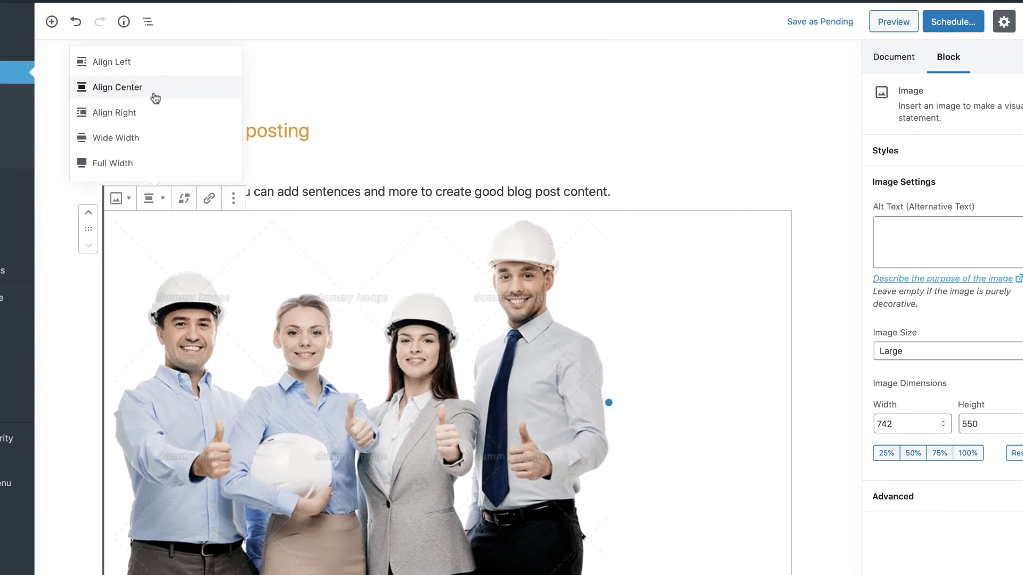
{"action": "left_click", "coordinate": [154, 88]}
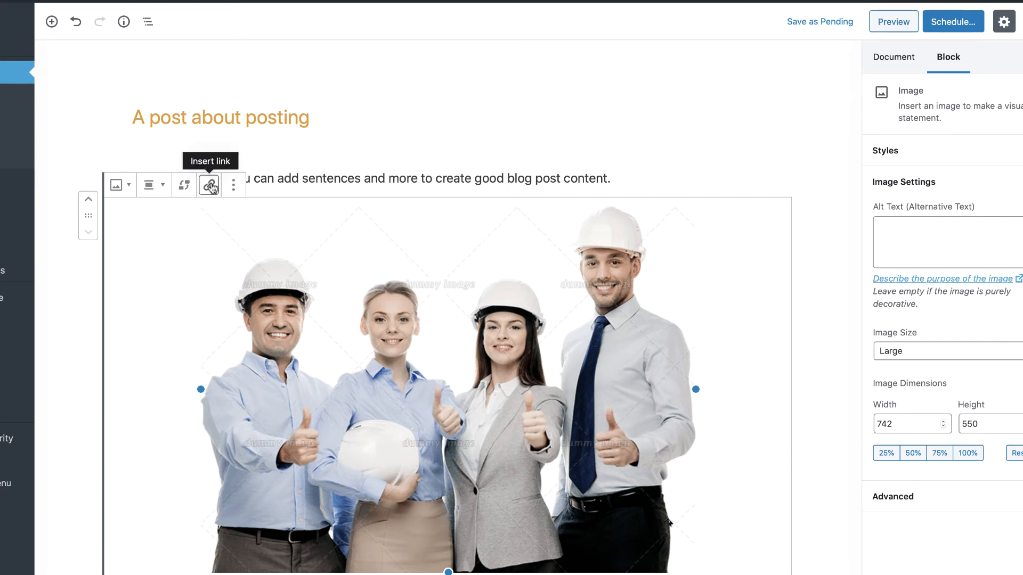
- Format the word "text" in bold and the word "You" in italics in the paragraph
{"action": "left_click", "coordinate": [309, 179]}
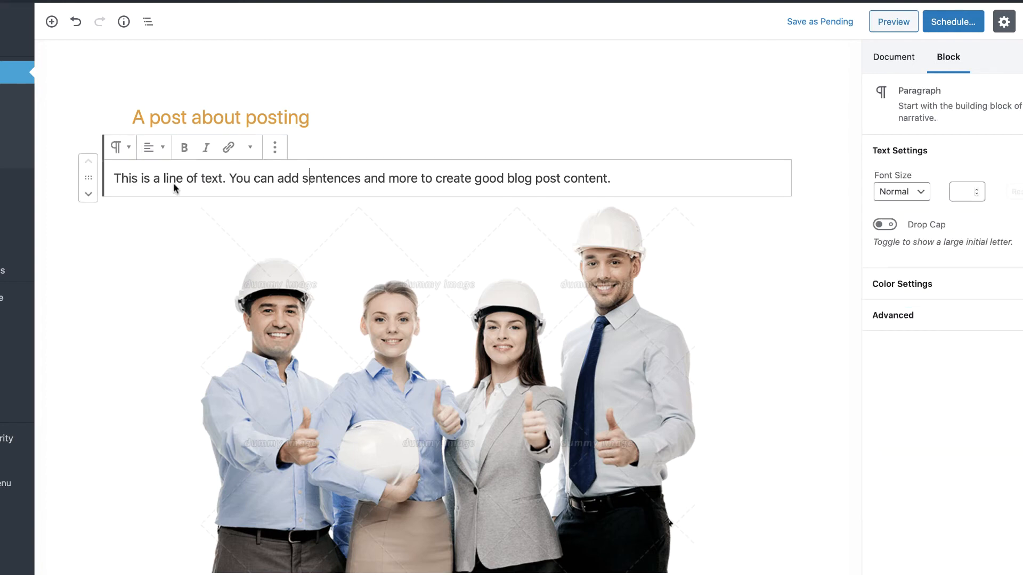
{"action": "left_click", "coordinate": [192, 237]}
{"action": "left_click", "coordinate": [268, 179]}
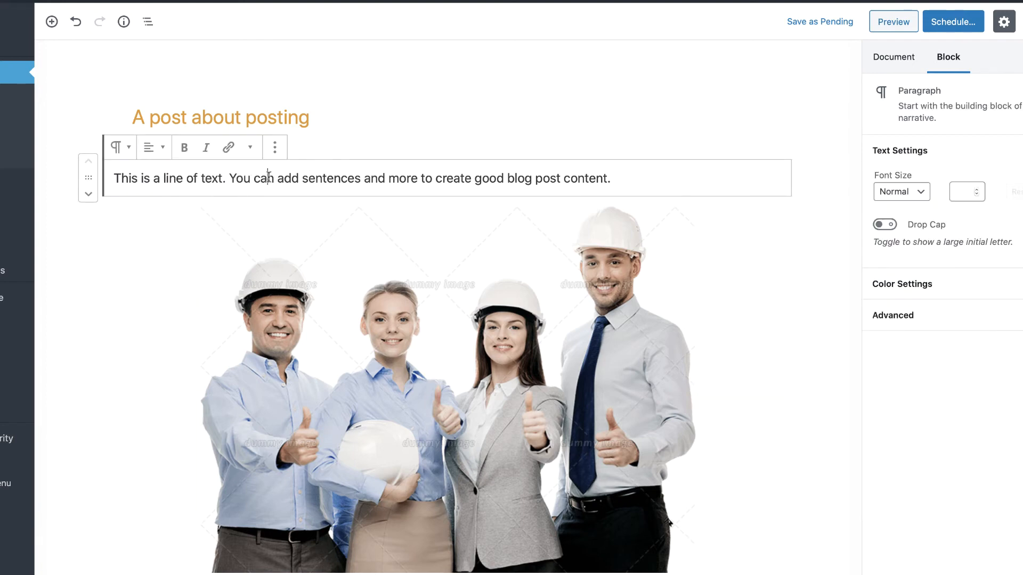
{"action": "left_click", "coordinate": [151, 154]}
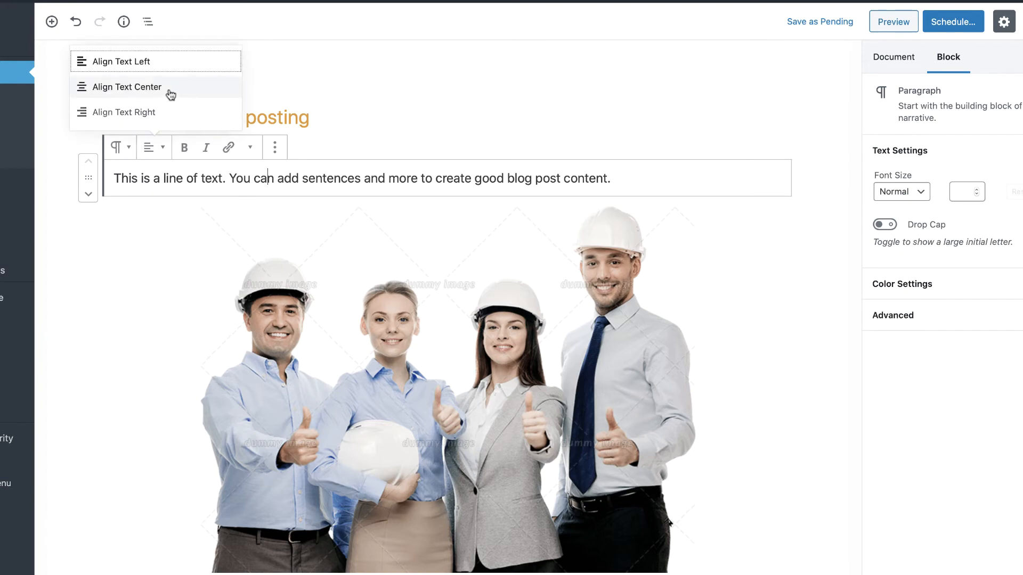
{"action": "double_click", "coordinate": [207, 177]}
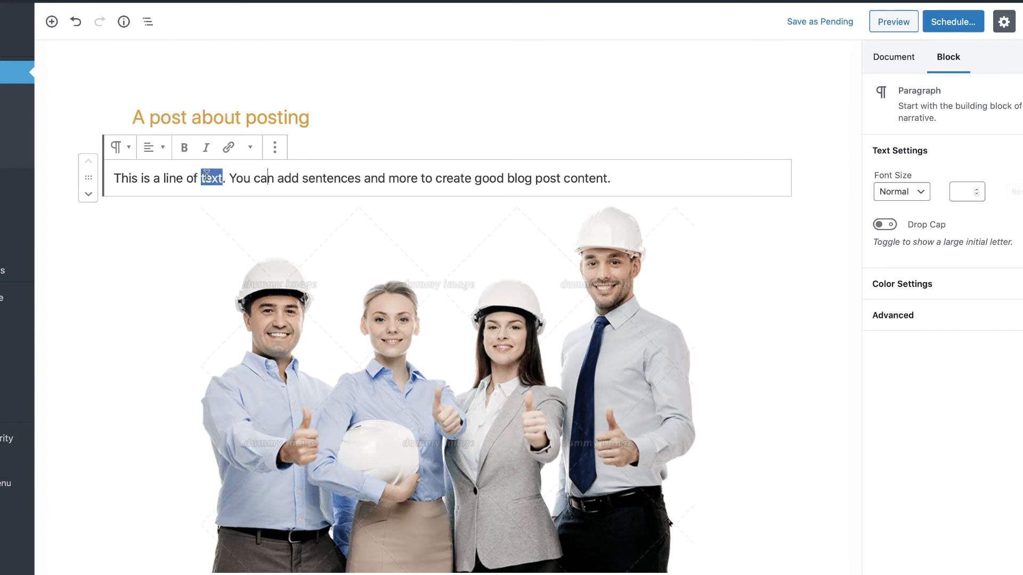
{"action": "left_click", "coordinate": [186, 151]}
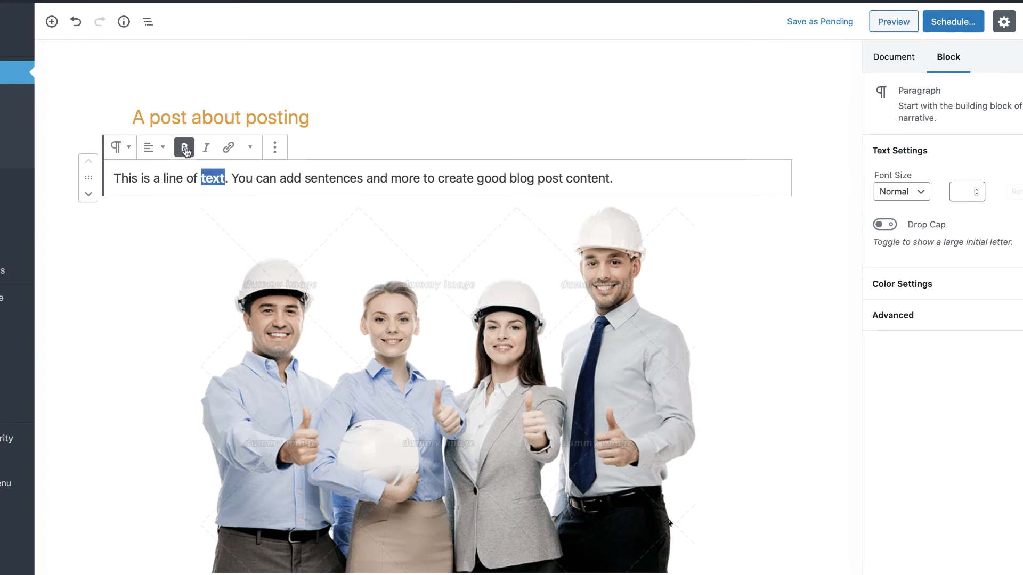
{"action": "double_click", "coordinate": [241, 178]}
{"action": "left_click", "coordinate": [206, 147]}
- Start a link on the word "can" in the paragraph
{"action": "left_click", "coordinate": [275, 178]}
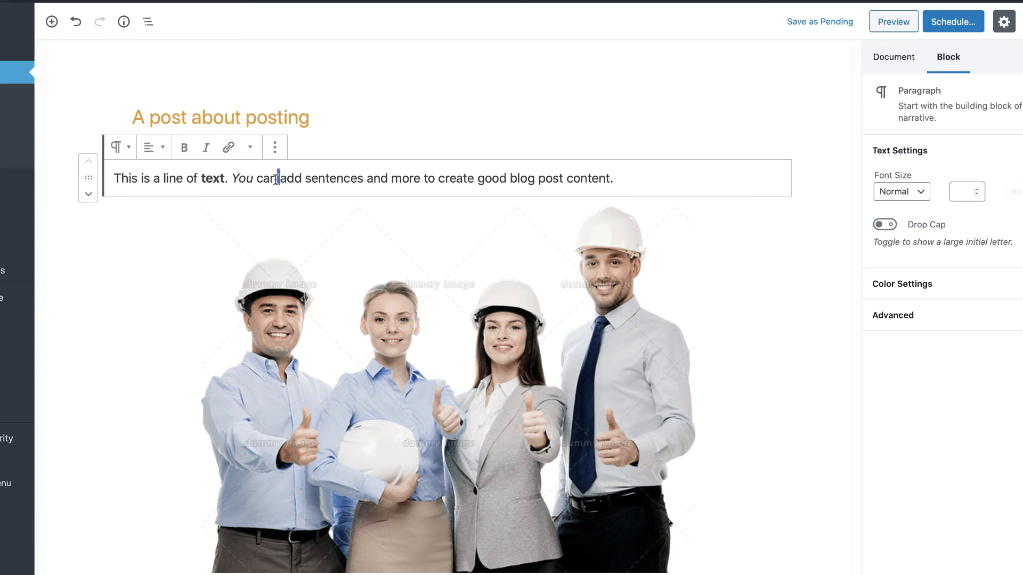
{"action": "double_click", "coordinate": [267, 178]}
{"action": "left_click", "coordinate": [228, 148]}
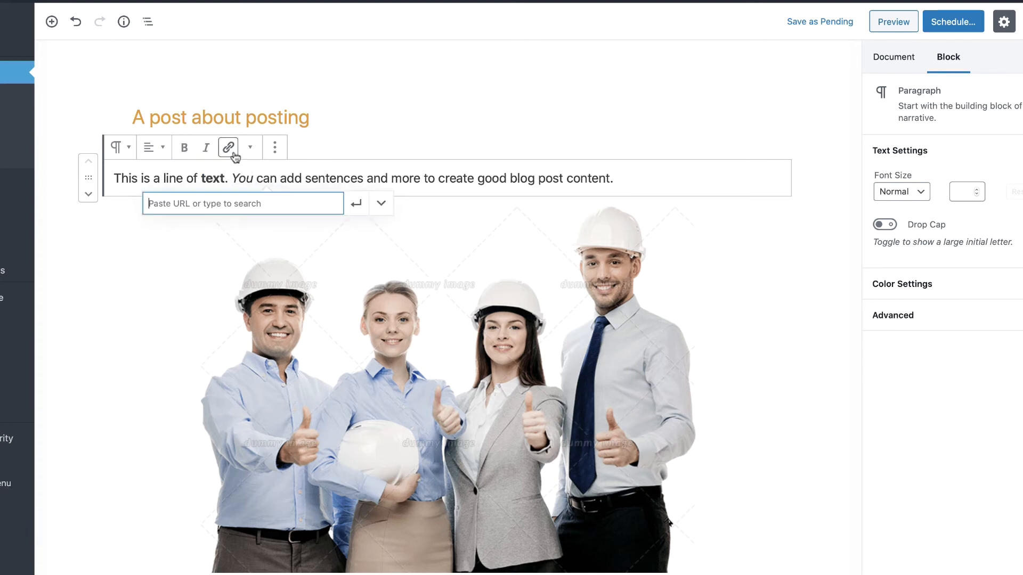
- Check the image's alt text setting, try the Medium image size and set the image to Full Size
{"action": "left_click", "coordinate": [307, 282]}
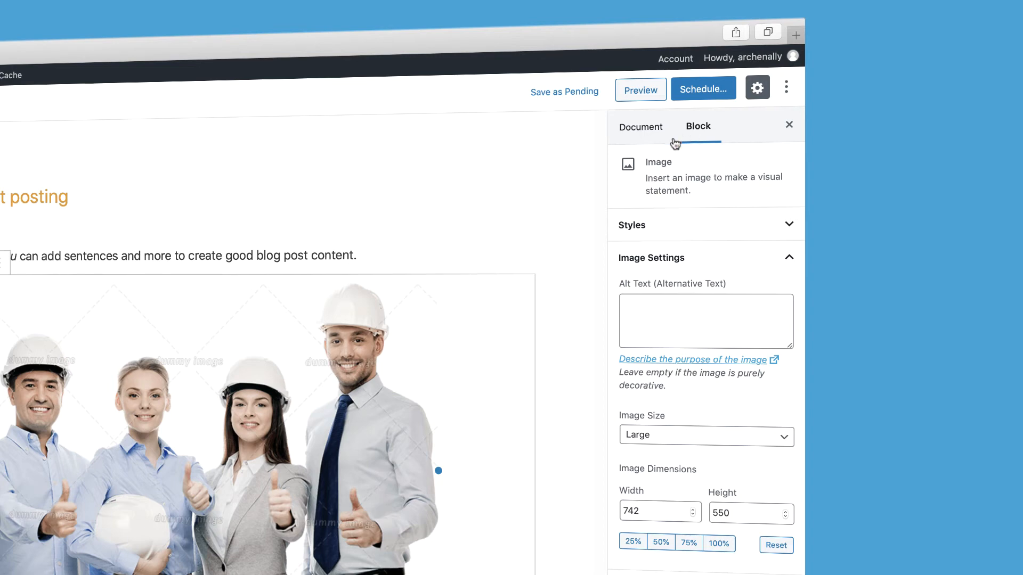
{"action": "left_click", "coordinate": [658, 314]}
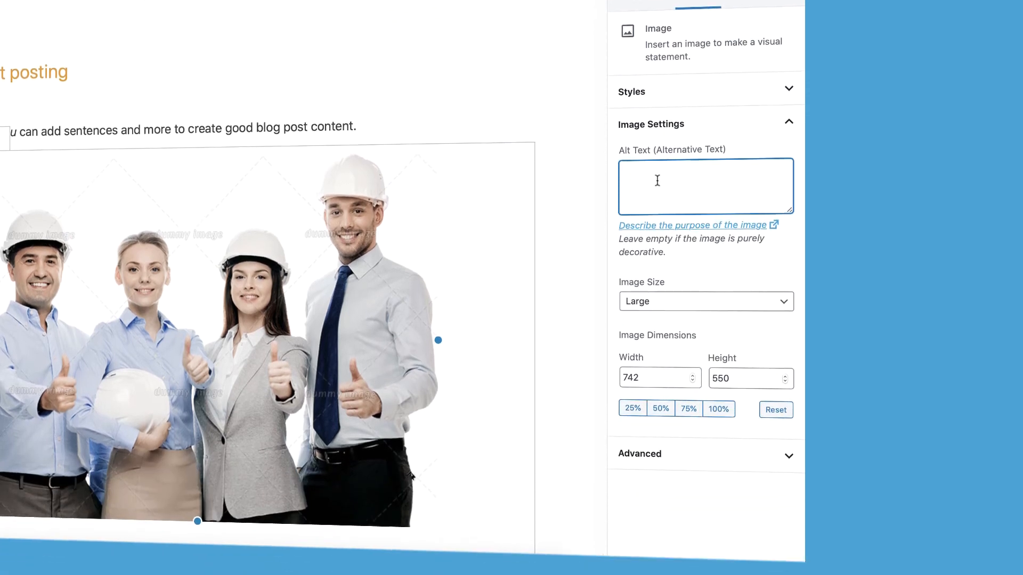
{"action": "left_click", "coordinate": [637, 435]}
{"action": "left_click", "coordinate": [635, 270]}
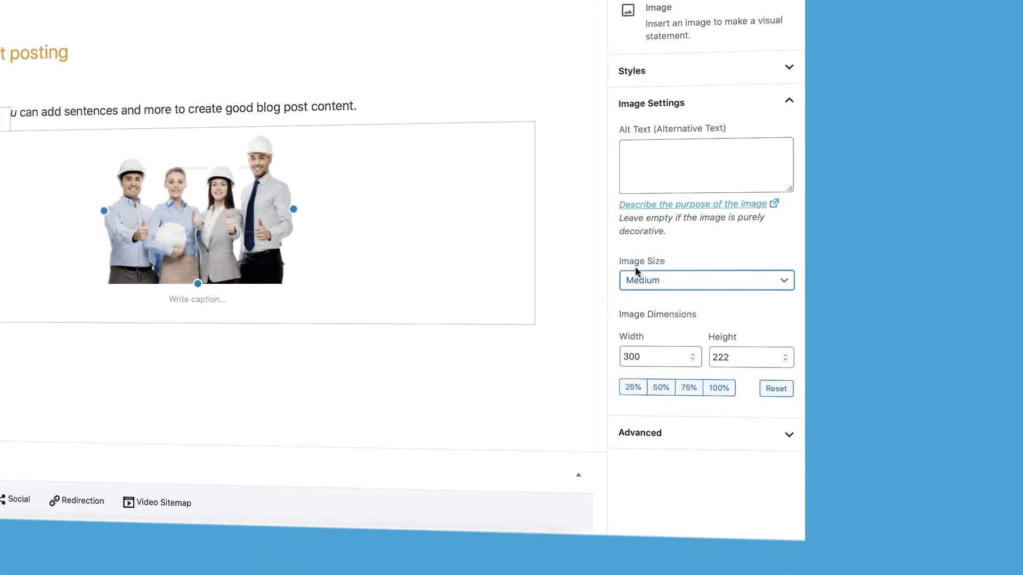
{"action": "left_click", "coordinate": [642, 280]}
{"action": "left_click", "coordinate": [643, 307]}
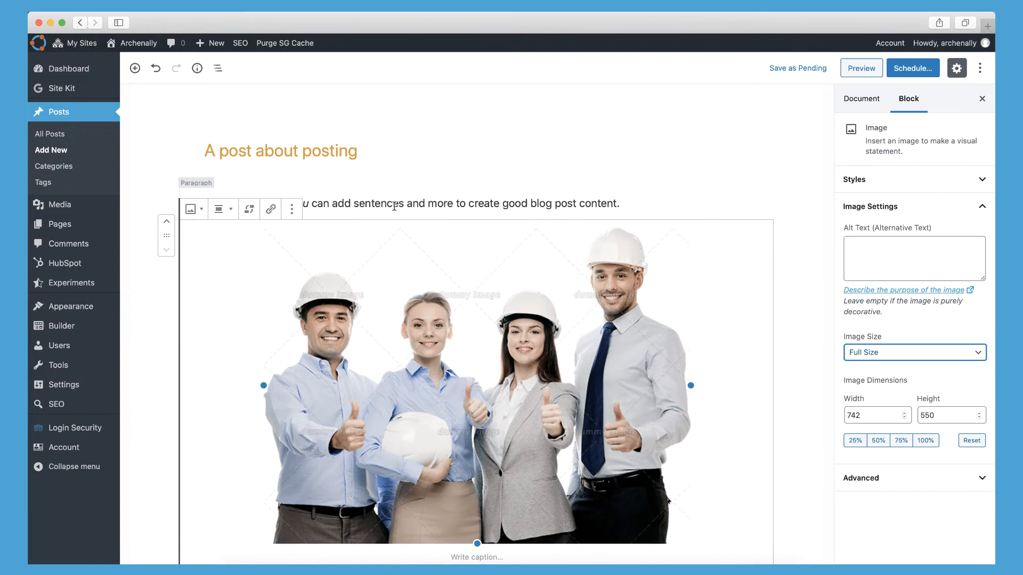
- Switch the paragraph's Drop Cap on and off again
{"action": "left_click", "coordinate": [394, 205]}
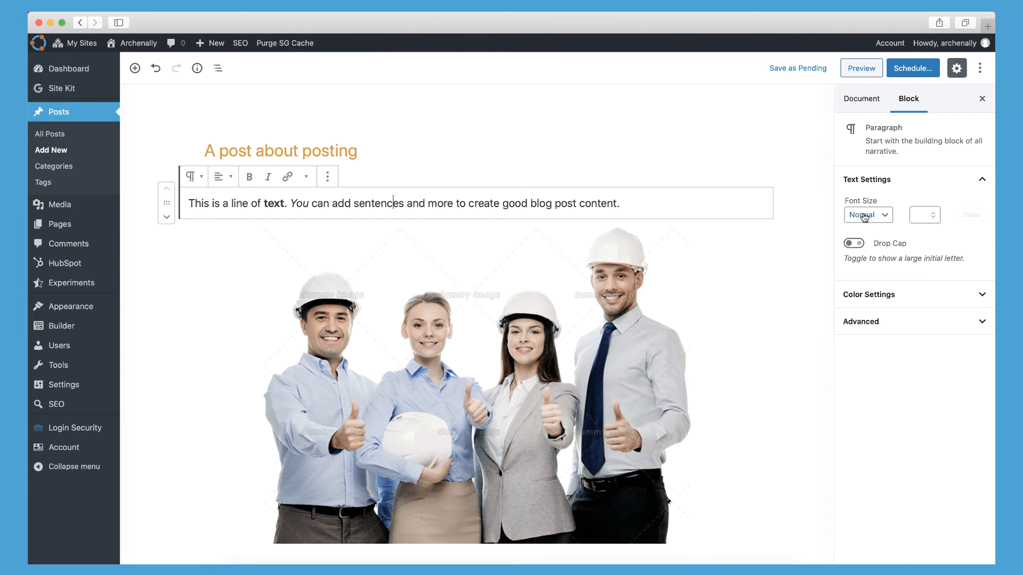
{"action": "left_click", "coordinate": [855, 244]}
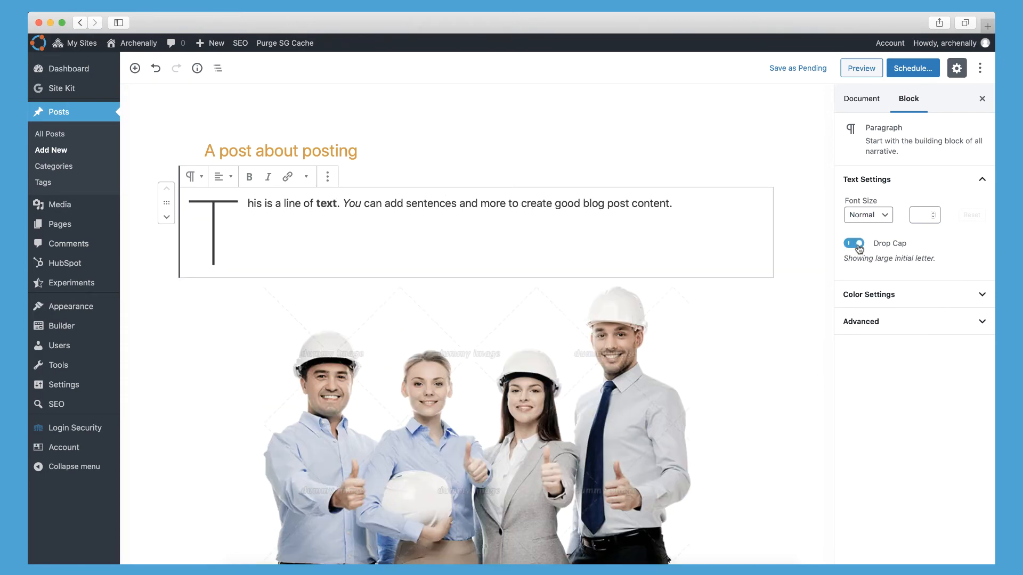
{"action": "left_click", "coordinate": [855, 244]}
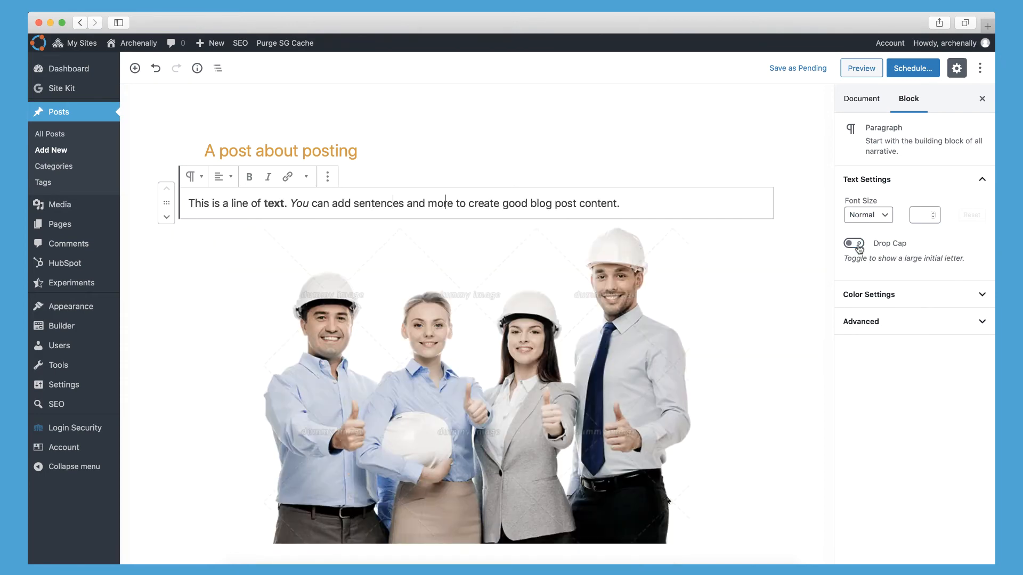
- Move the image block above the paragraph and back below it
{"action": "left_click", "coordinate": [442, 273]}
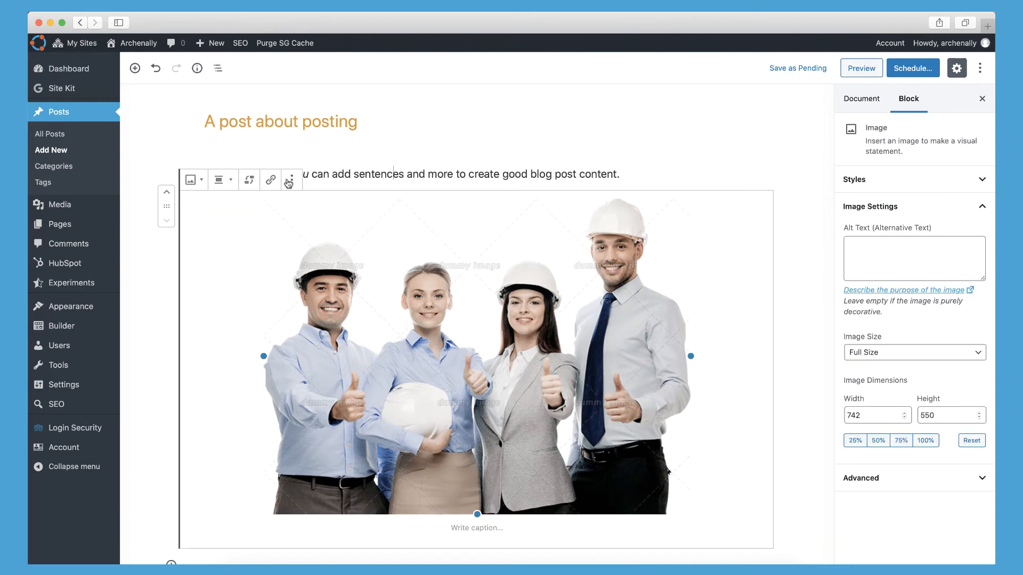
{"action": "left_click", "coordinate": [167, 192]}
{"action": "left_click", "coordinate": [166, 221]}
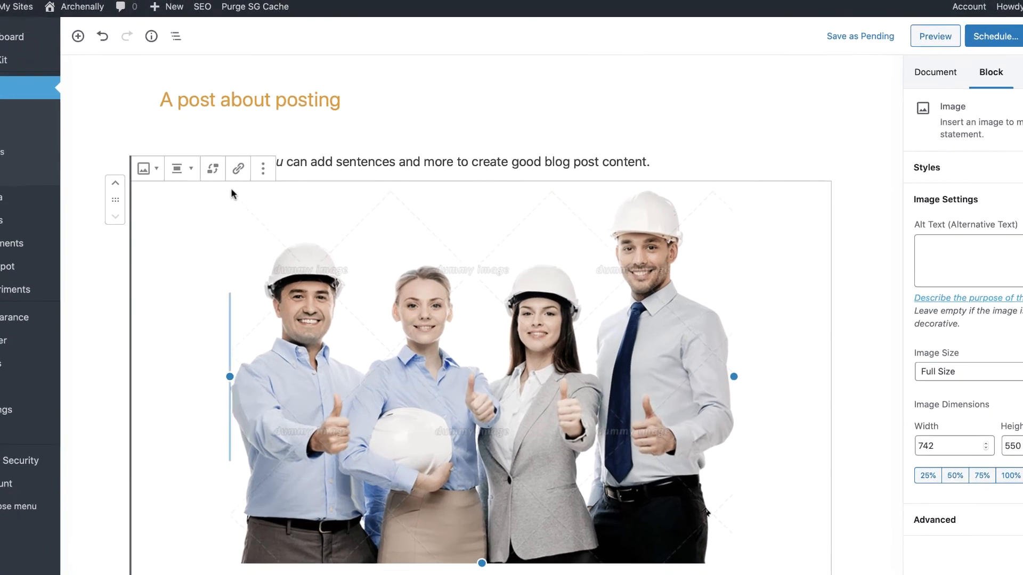
- Insert a new block before the image and enter the text "Title" in it
{"action": "left_click", "coordinate": [263, 171]}
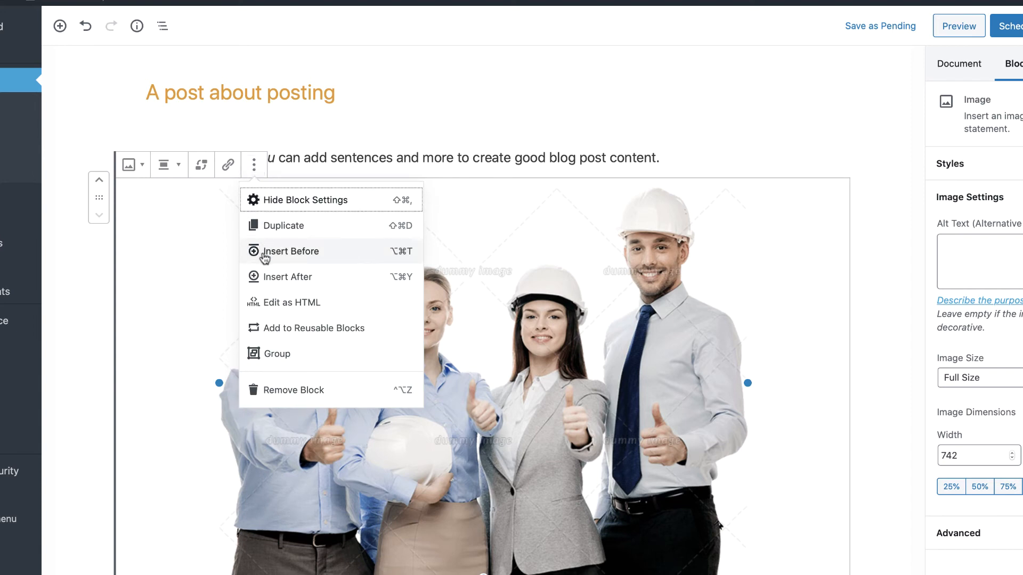
{"action": "left_click", "coordinate": [302, 251]}
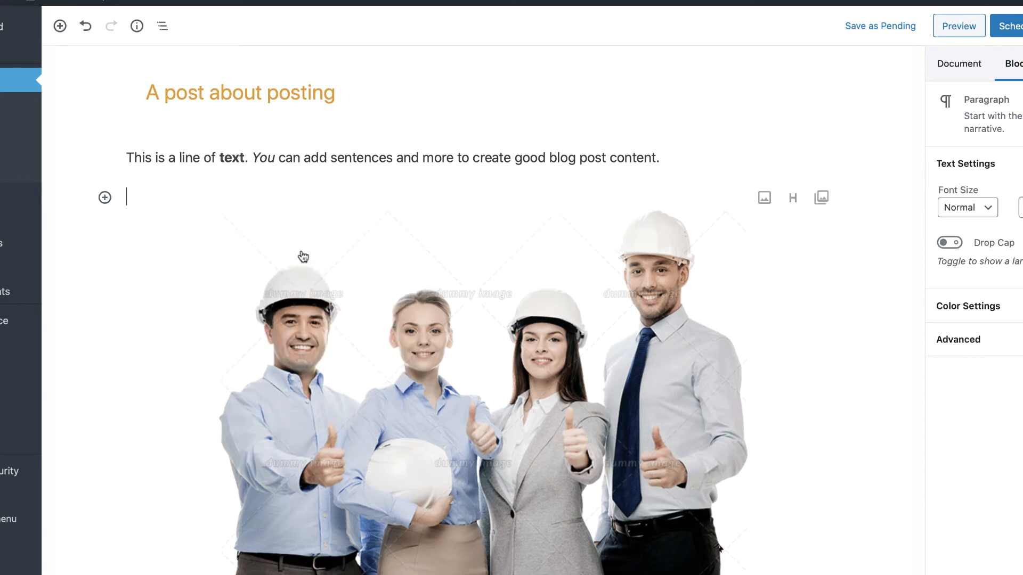
{"action": "type", "text": "Title"}
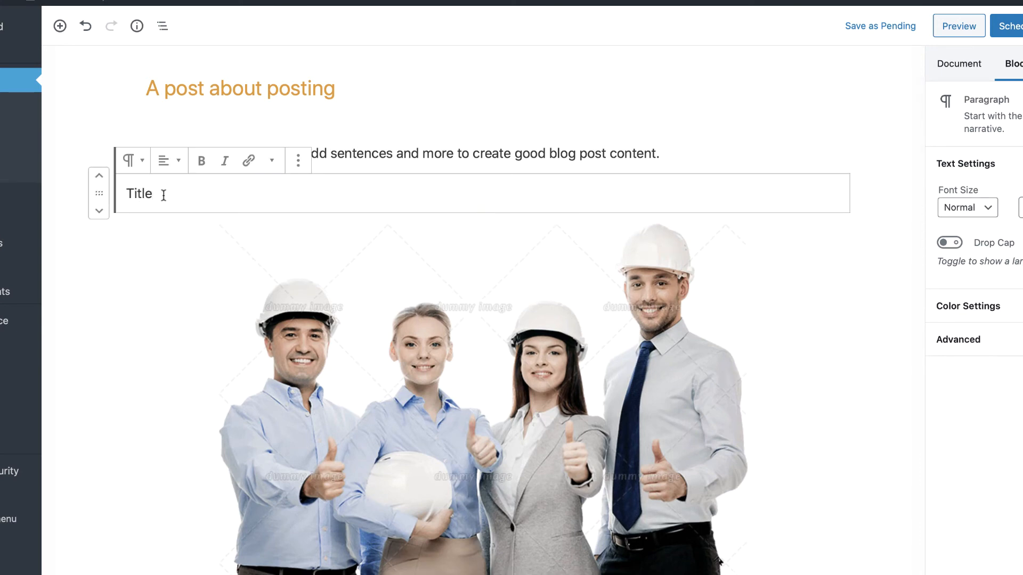
- Transform the "Title" paragraph into a heading, try other heading levels and set it to H2
{"action": "left_click", "coordinate": [136, 168]}
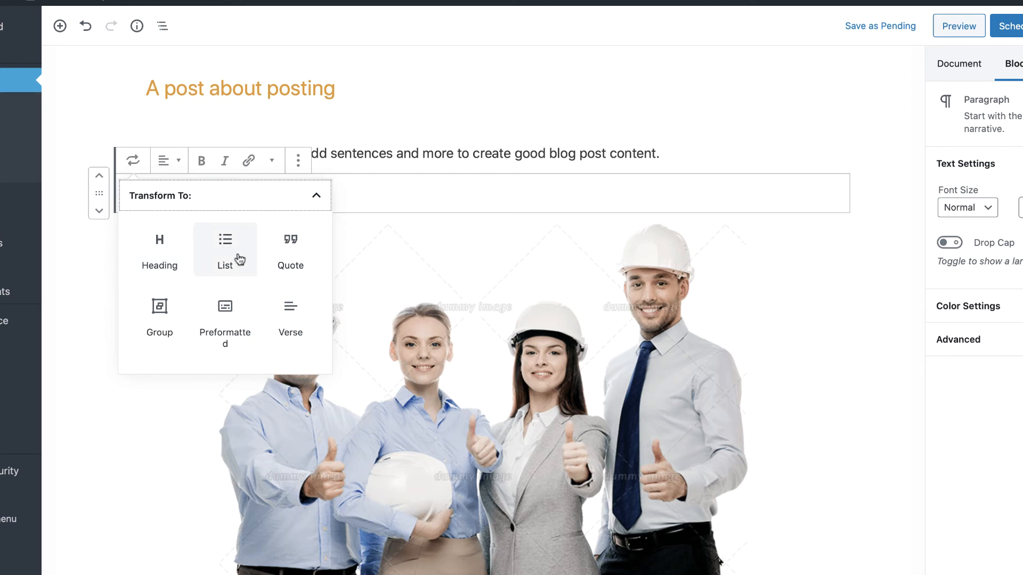
{"action": "left_click", "coordinate": [169, 264]}
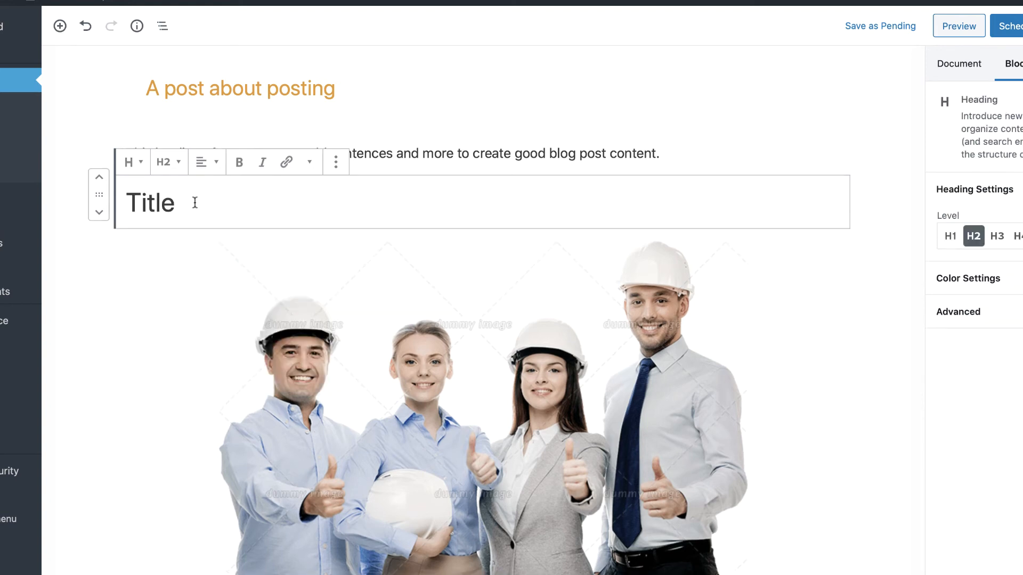
{"action": "left_click", "coordinate": [173, 164]}
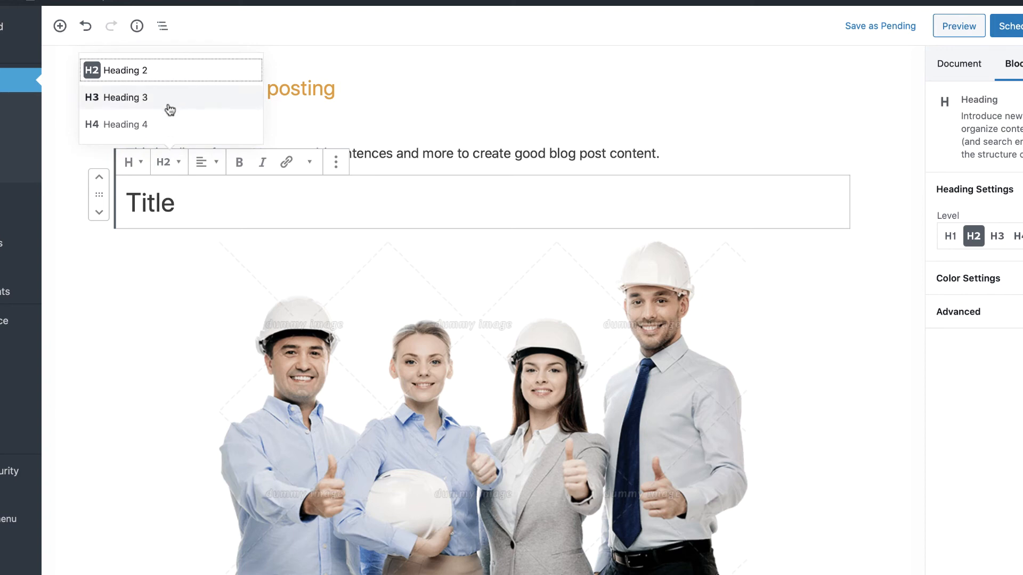
{"action": "left_click", "coordinate": [182, 190]}
{"action": "left_click", "coordinate": [173, 164]}
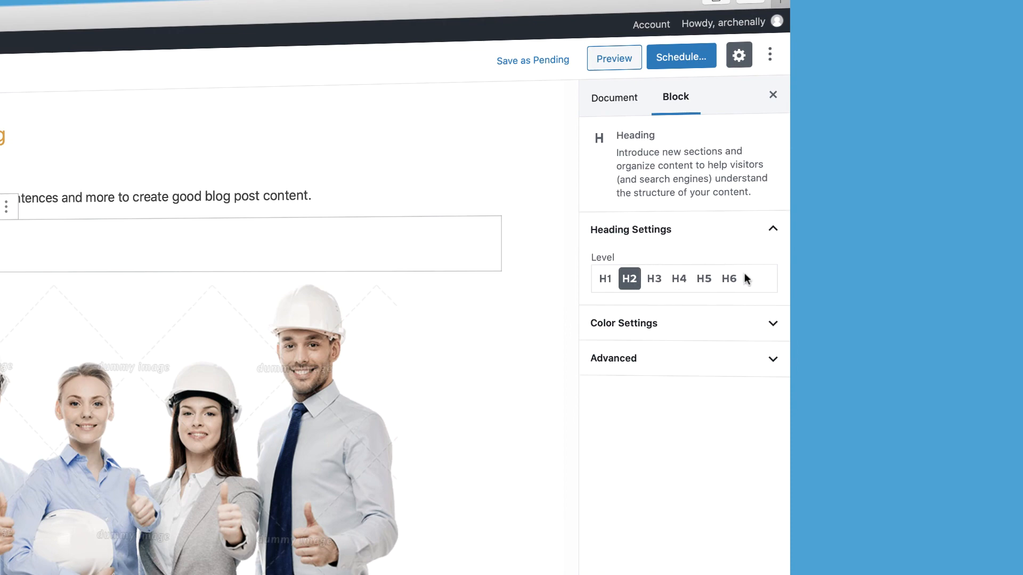
{"action": "left_click", "coordinate": [729, 280]}
{"action": "left_click", "coordinate": [629, 278]}
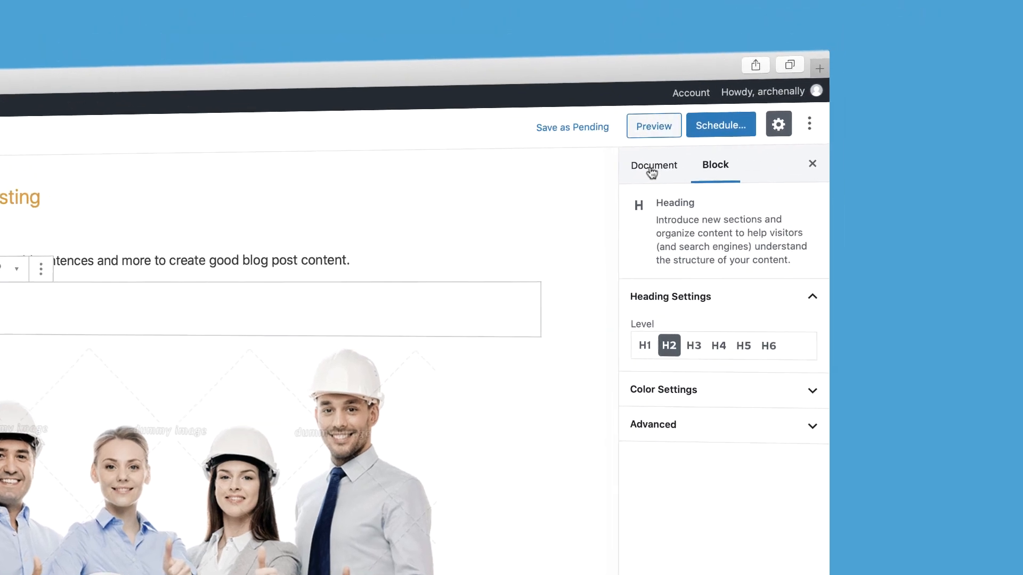
- Look over the post's document settings and examine its content structure and document outline
{"action": "left_click", "coordinate": [959, 63]}
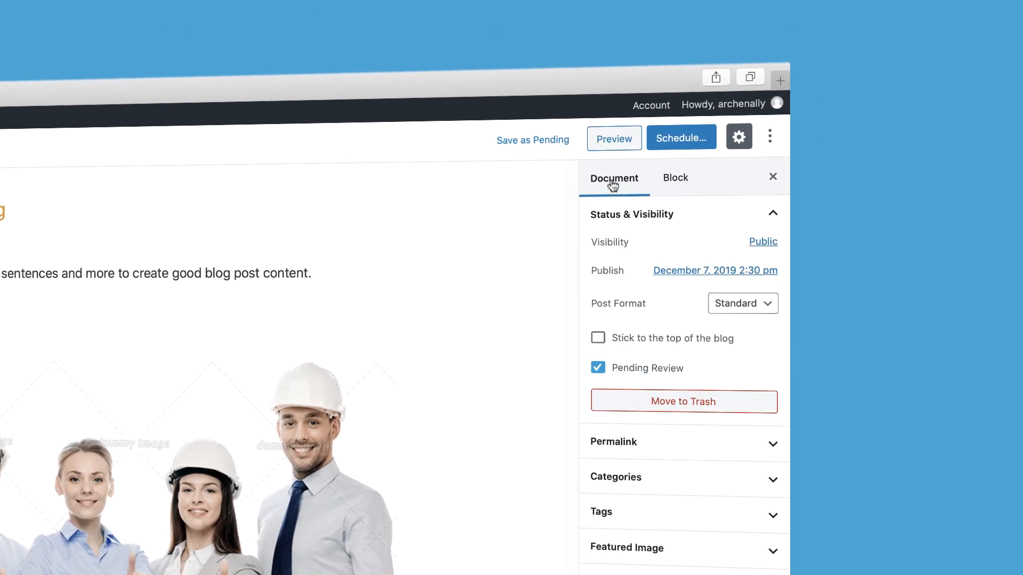
{"action": "left_click", "coordinate": [673, 183]}
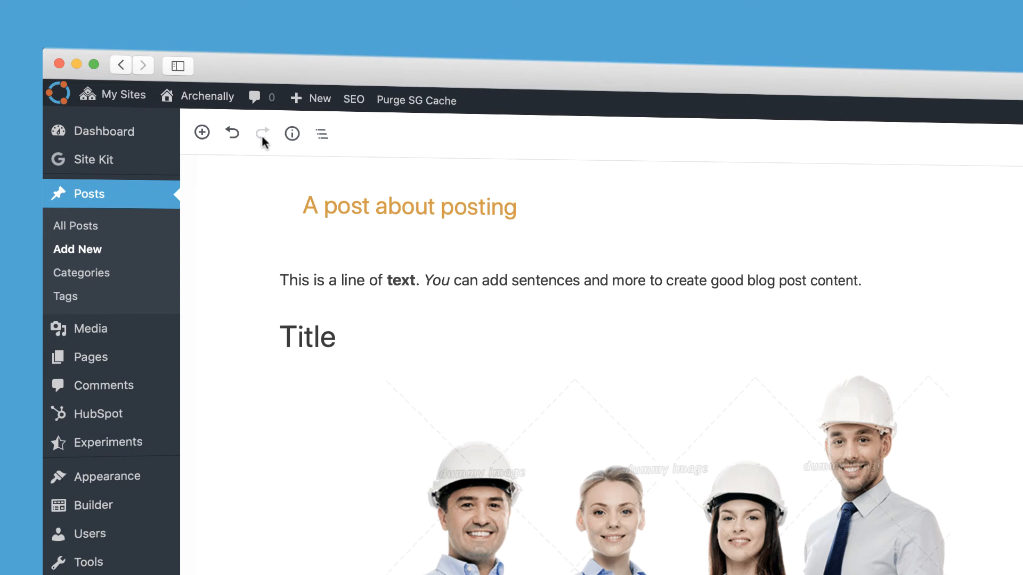
{"action": "left_click", "coordinate": [294, 136]}
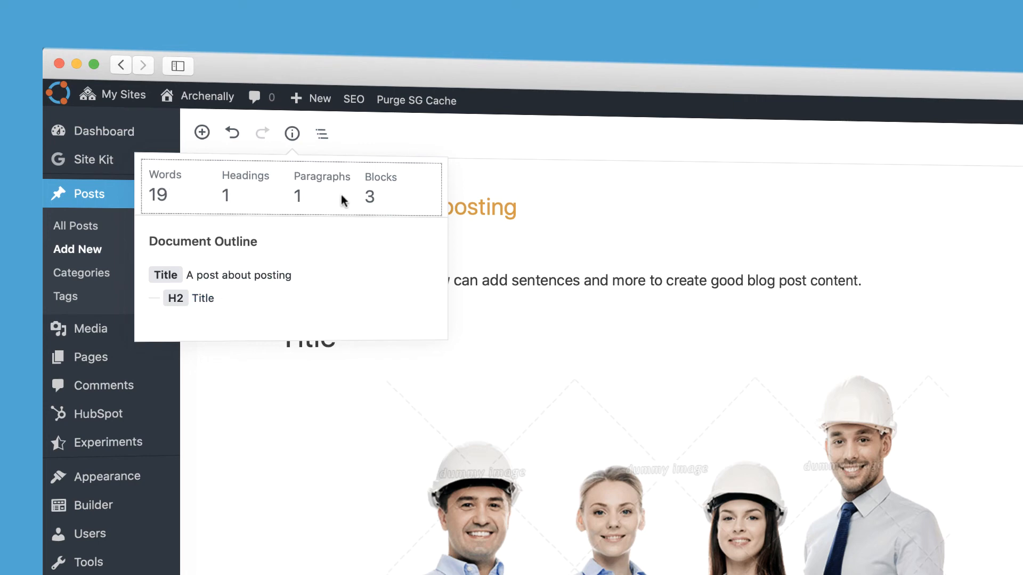
{"action": "left_click", "coordinate": [297, 141]}
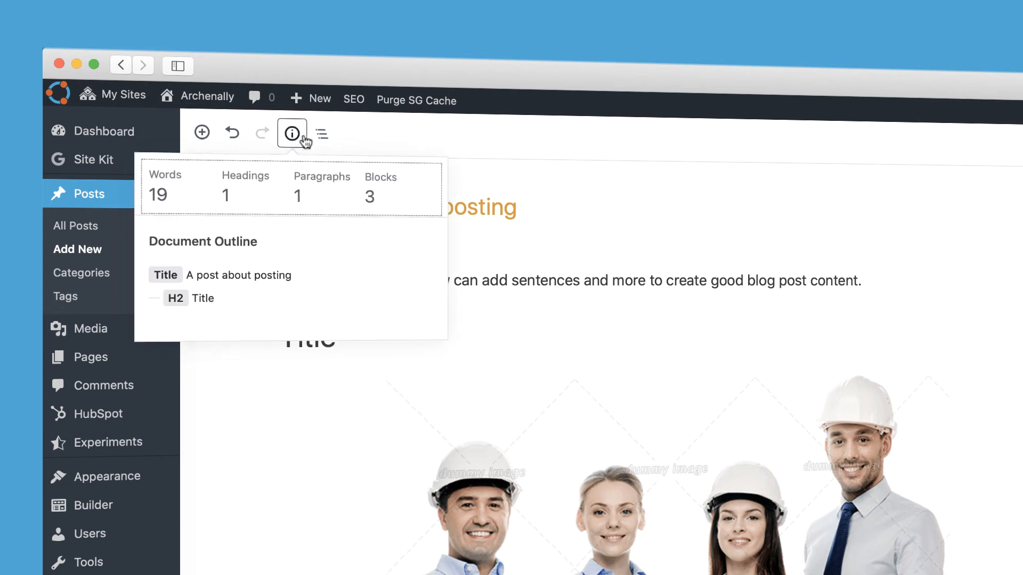
- Look at the block navigation list of the post's blocks and close it again
{"action": "left_click", "coordinate": [321, 138]}
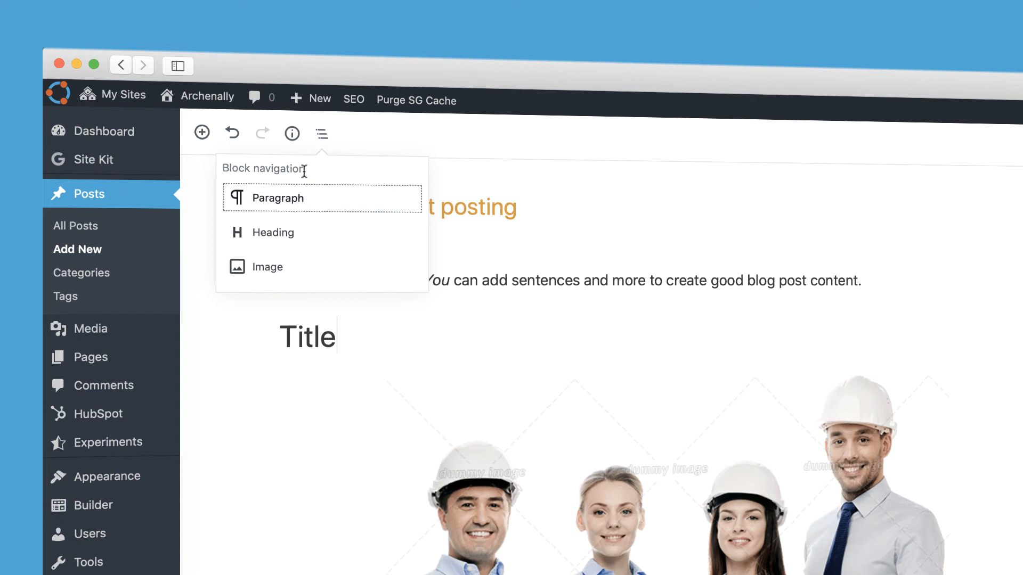
{"action": "left_click", "coordinate": [325, 137]}
{"action": "left_click", "coordinate": [325, 136]}
{"action": "left_click", "coordinate": [400, 150]}
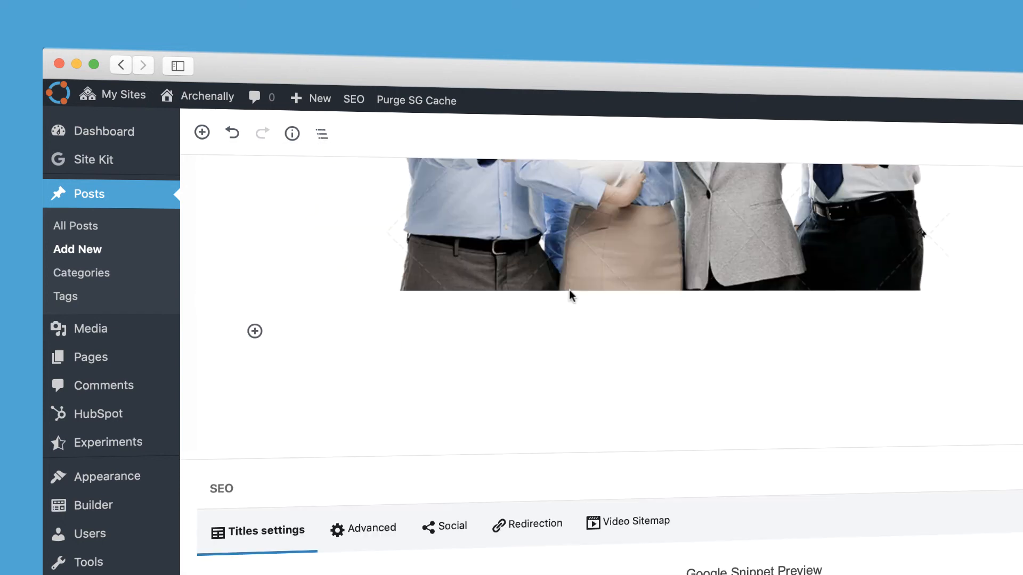
- Add a block with the text "Item" below the image and transform it into a bulleted list
{"action": "left_click", "coordinate": [571, 272]}
{"action": "left_click", "coordinate": [218, 352]}
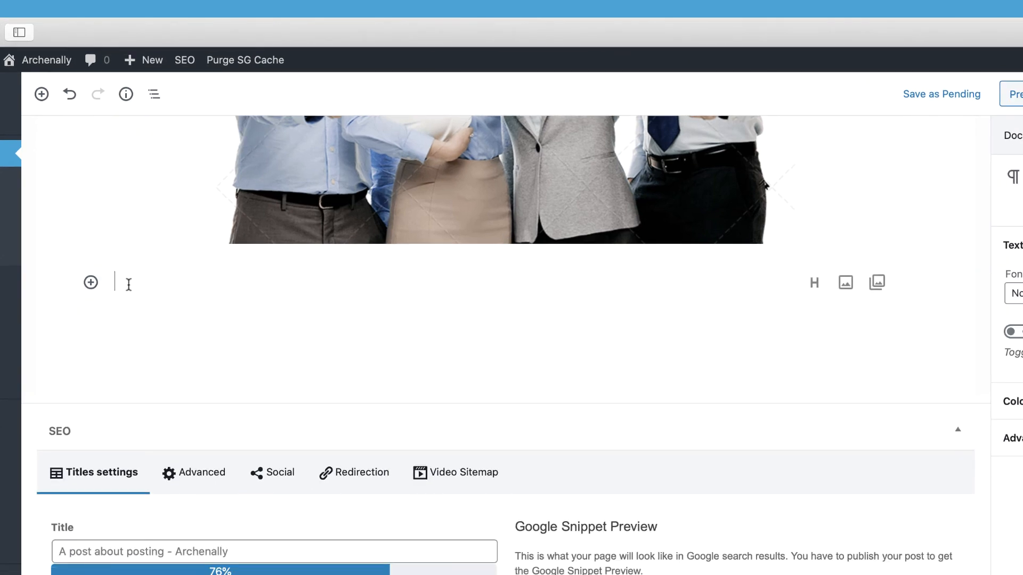
{"action": "type", "text": "Item"}
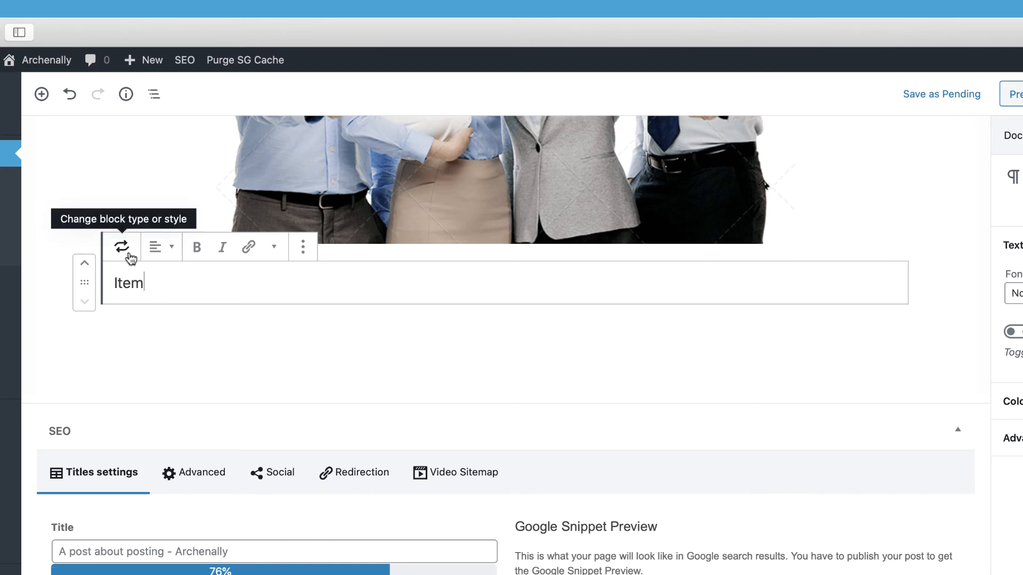
{"action": "left_click", "coordinate": [130, 259]}
{"action": "left_click", "coordinate": [224, 366]}
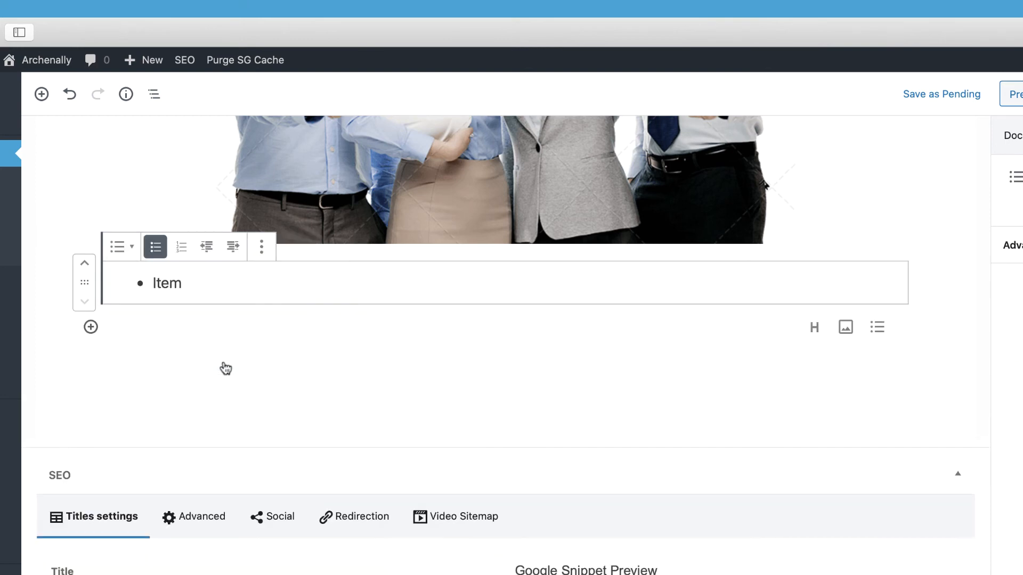
- Complete the first list entry as "Item 1" and add the entries "Item 2" and "Item 3"
{"action": "left_click", "coordinate": [213, 289]}
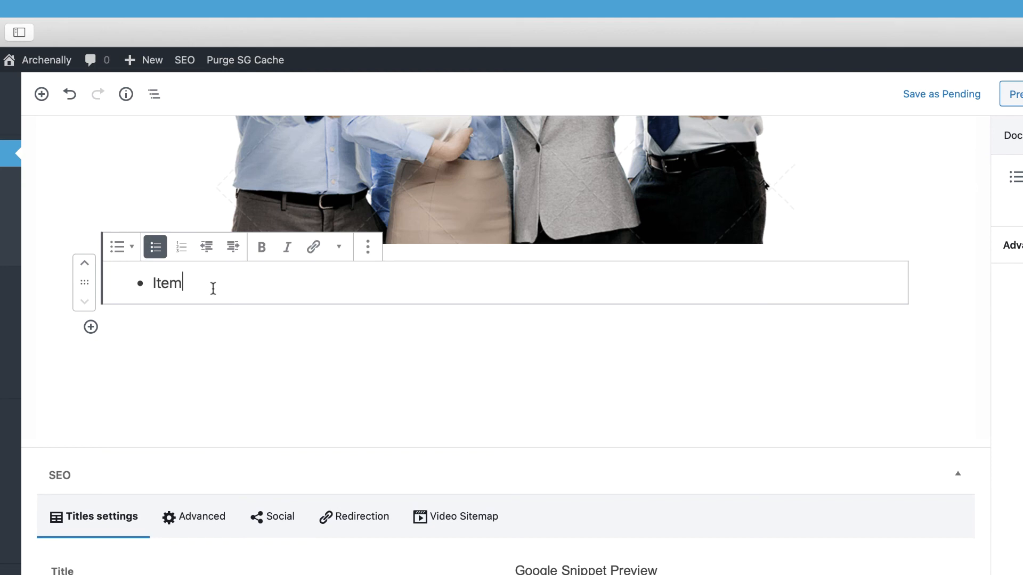
{"action": "type", "text": "1"}
{"action": "key", "text": "Return"}
{"action": "type", "text": "Item 2"}
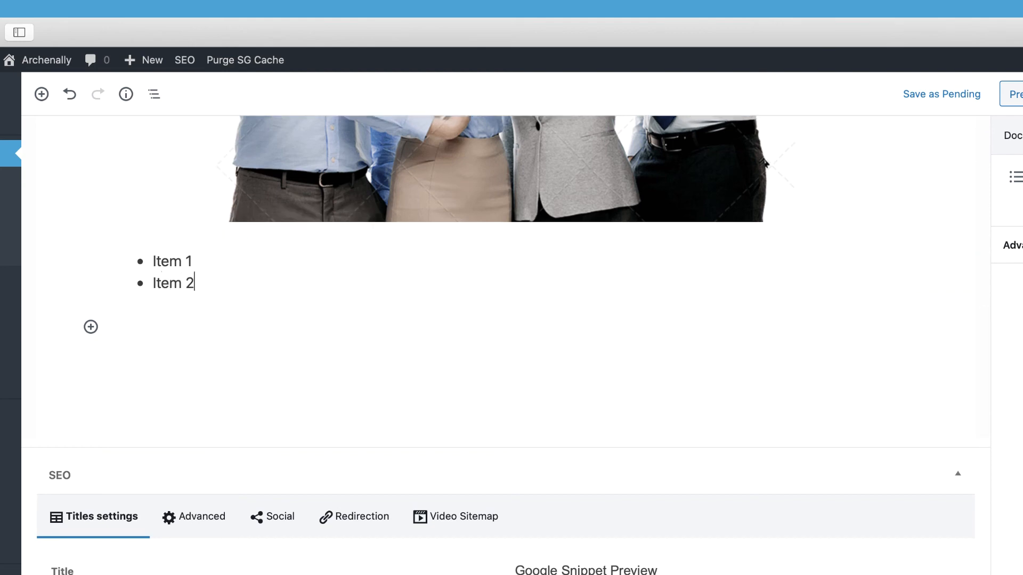
{"action": "key", "text": "Return"}
{"action": "type", "text": "Item"}
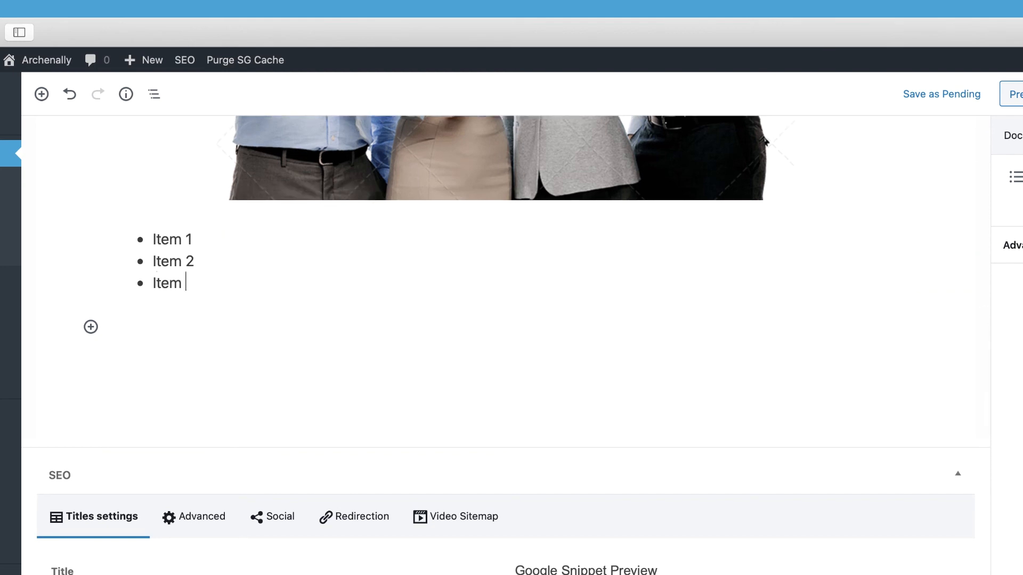
{"action": "type", "text": " 3"}
- Insert an indented list entry "Sub item 1" beneath "Item 2"
{"action": "left_click", "coordinate": [207, 261]}
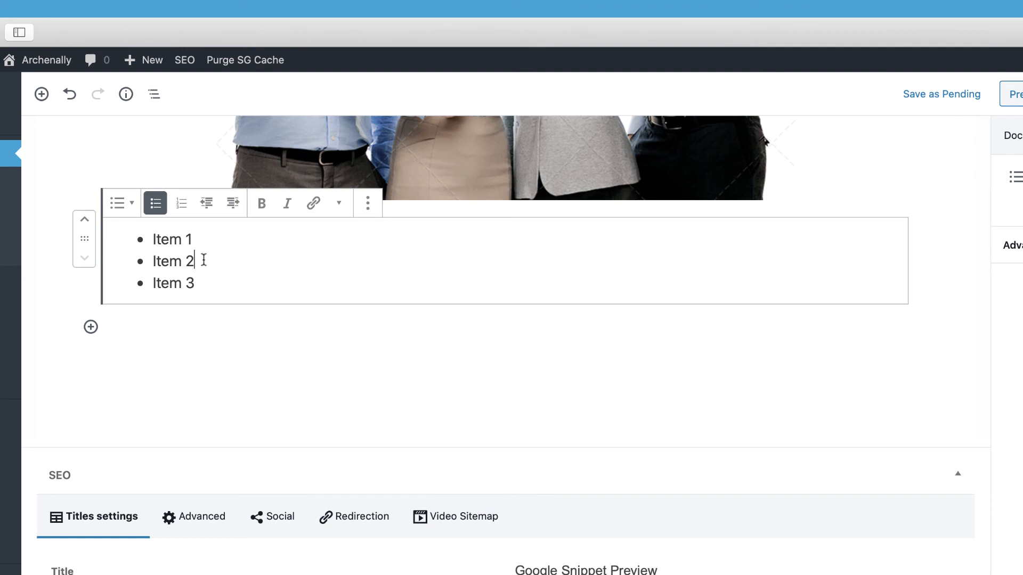
{"action": "key", "text": "Return"}
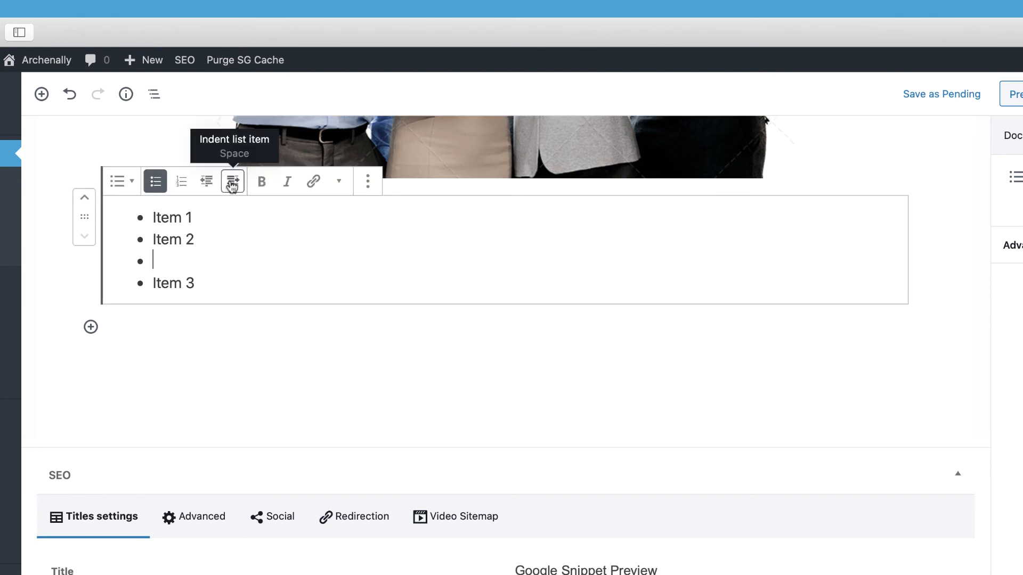
{"action": "left_click", "coordinate": [234, 182]}
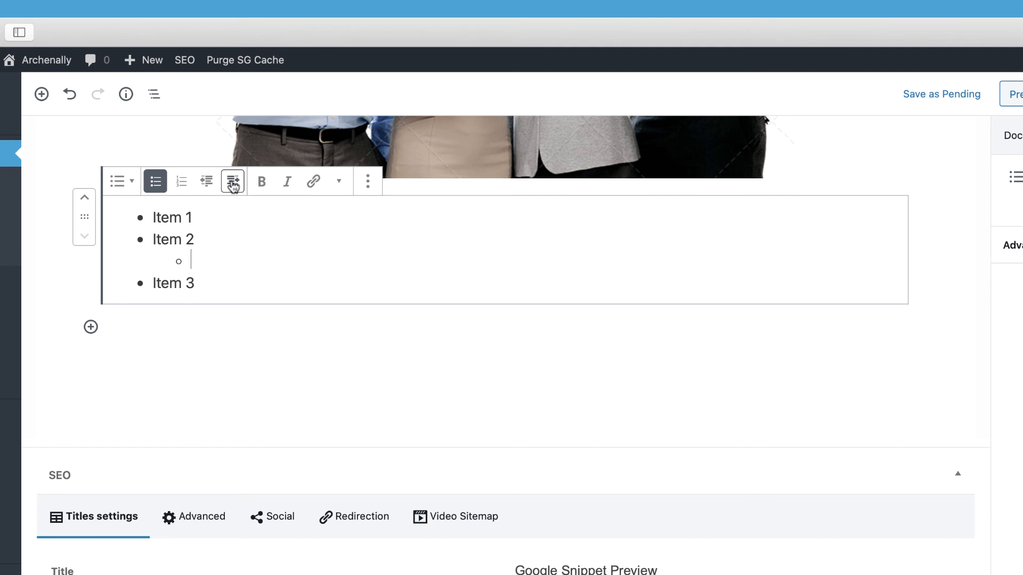
{"action": "type", "text": "Sub item 1"}
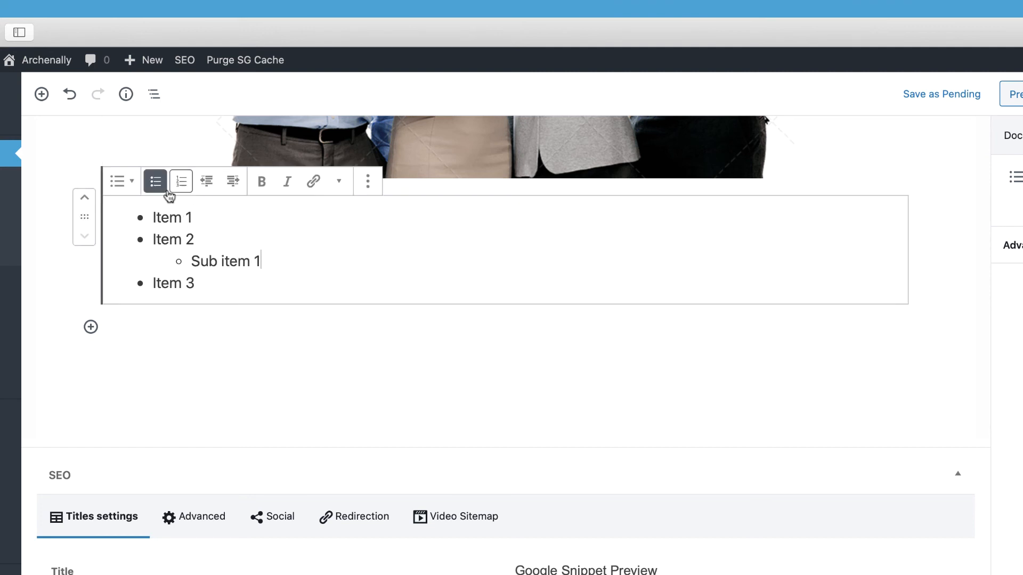
- Switch the sub-item to numbered and back to bulleted, and convert the main list items to a numbered list
{"action": "left_click", "coordinate": [185, 191]}
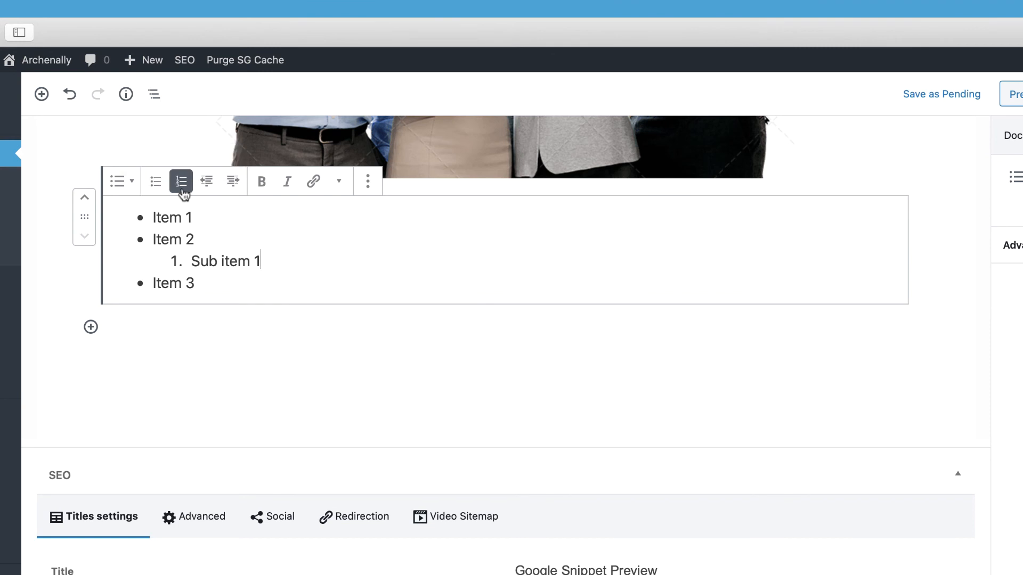
{"action": "left_click", "coordinate": [163, 191]}
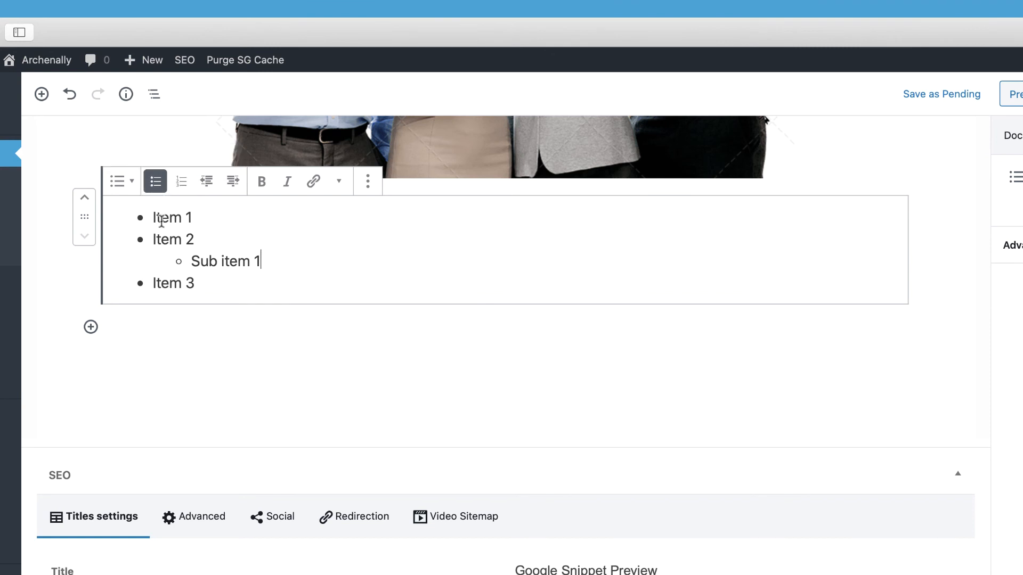
{"action": "left_click_drag", "start_coordinate": [161, 218], "coordinate": [186, 282]}
{"action": "left_click", "coordinate": [182, 182]}
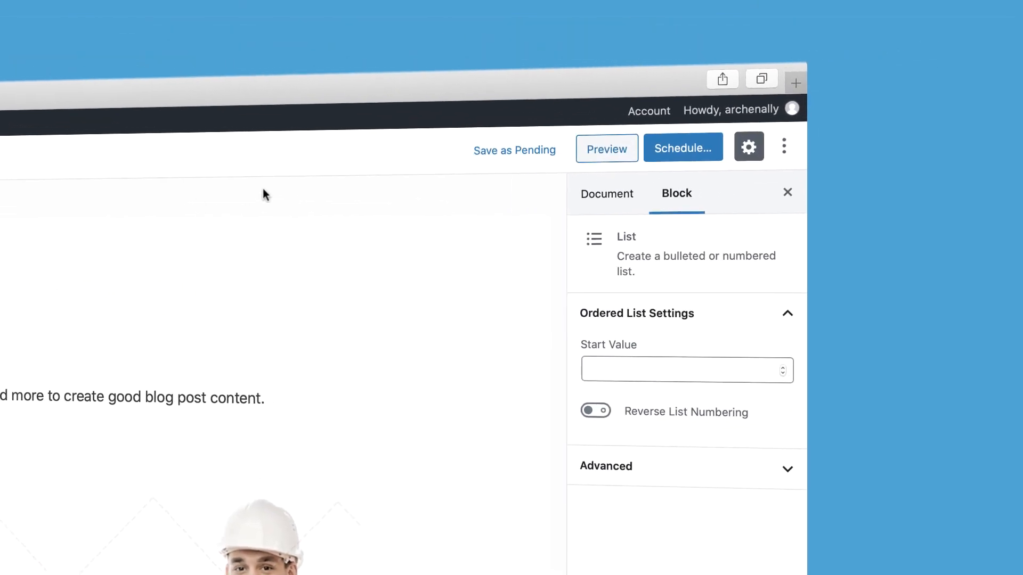
- Set the post's publish date to December 6, 2019 2:30 pm in the document settings
{"action": "left_click", "coordinate": [612, 194]}
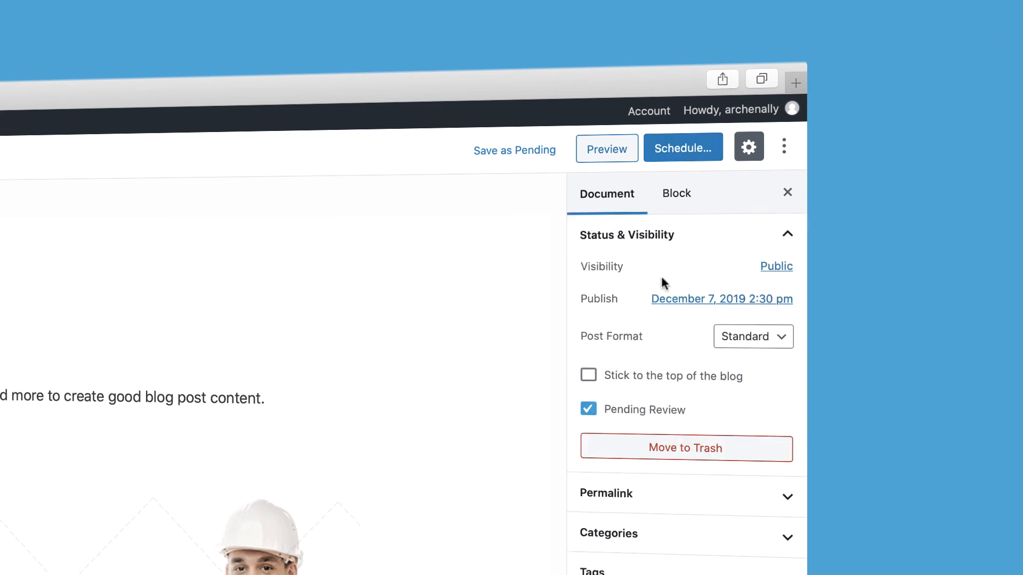
{"action": "left_click", "coordinate": [683, 300]}
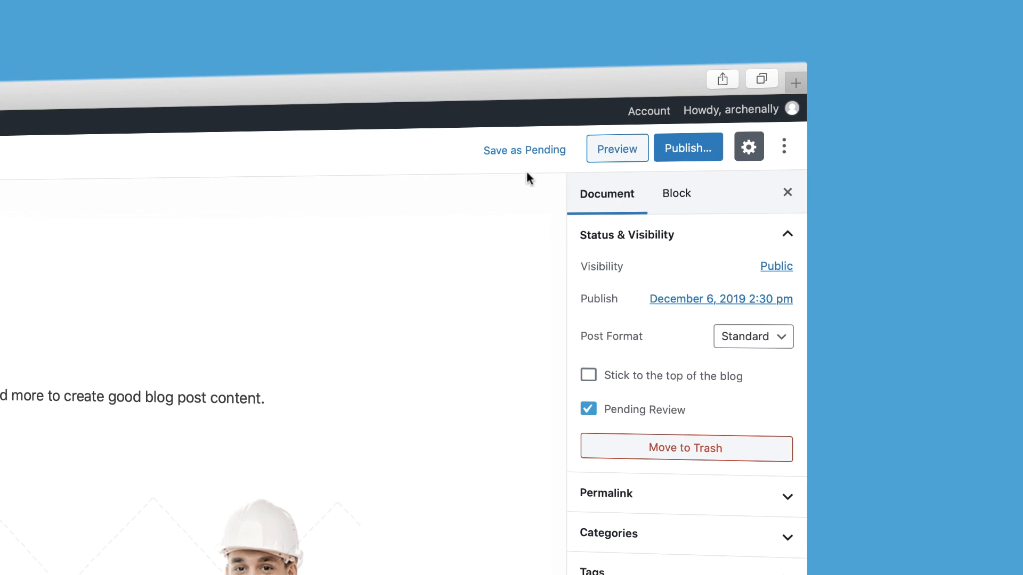
- Publish the post with public visibility and update it once after publishing
{"action": "left_click", "coordinate": [683, 154]}
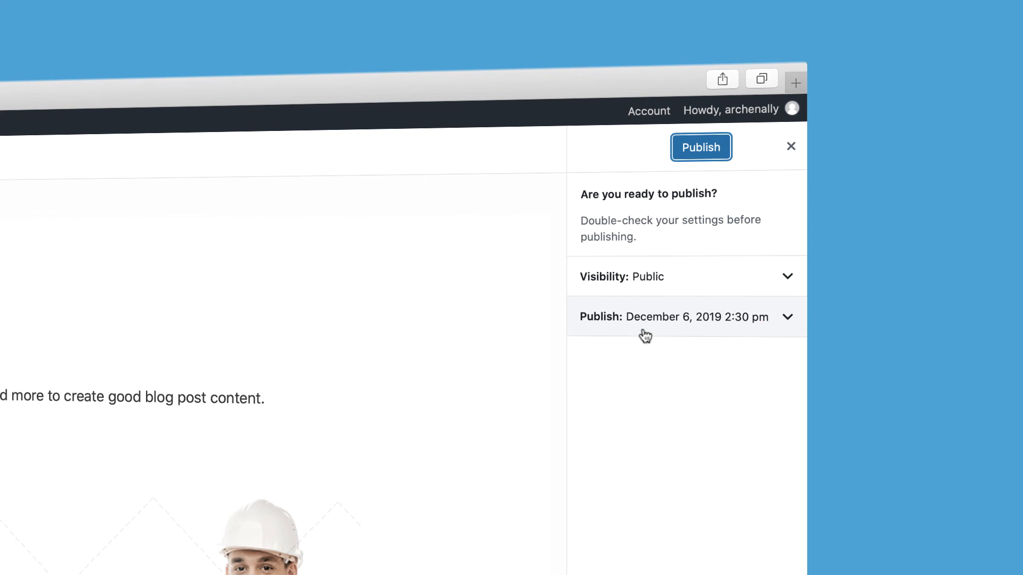
{"action": "left_click", "coordinate": [692, 150]}
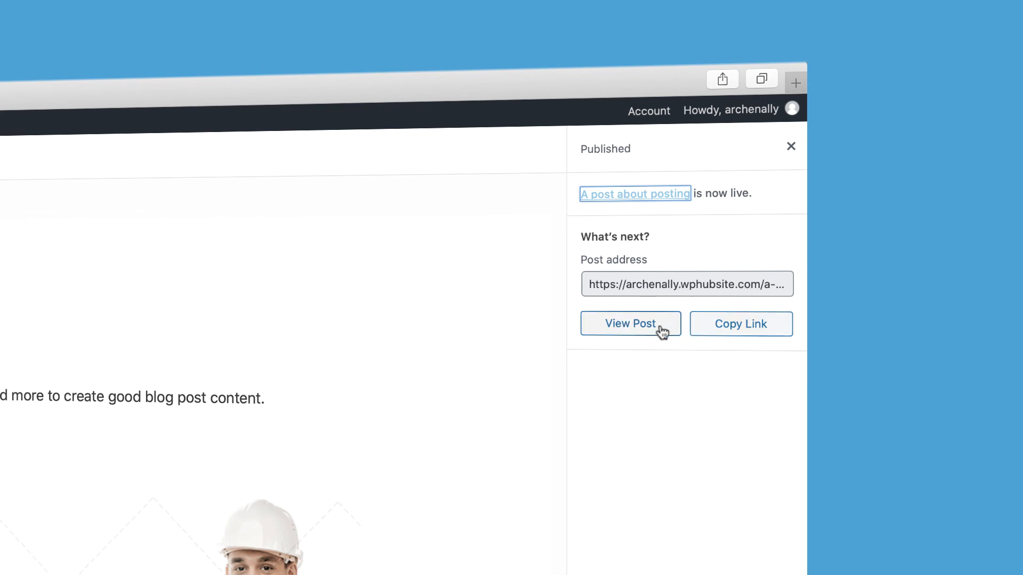
{"action": "left_click", "coordinate": [790, 153]}
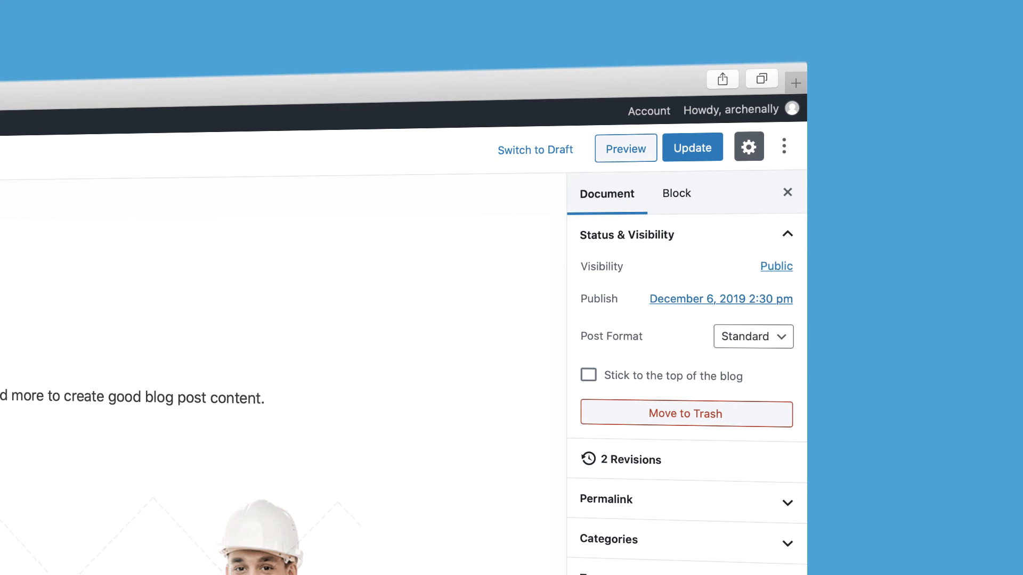
{"action": "left_click", "coordinate": [693, 148]}
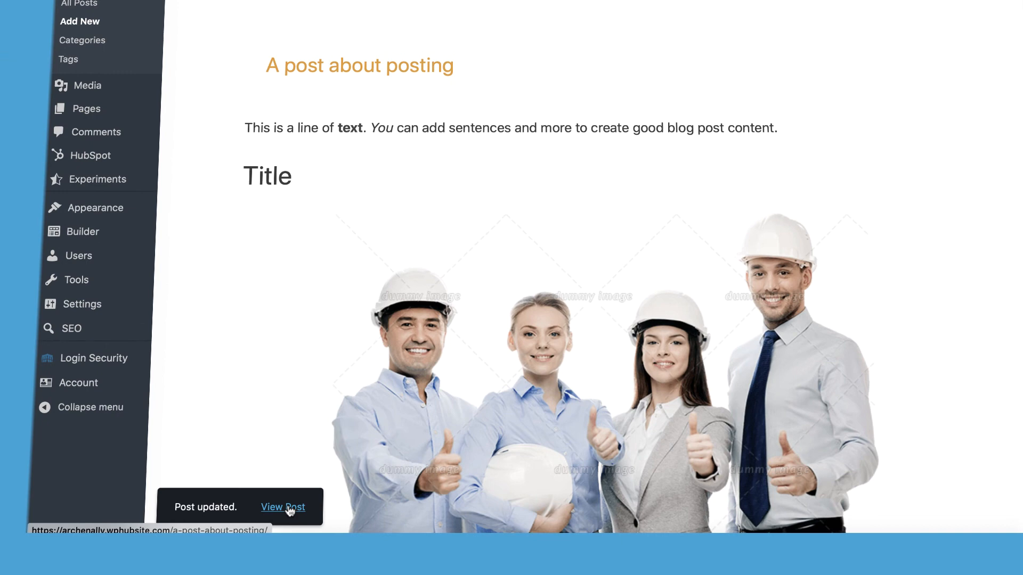
- View the published post on the live site and return to editing it
{"action": "left_click", "coordinate": [290, 511]}
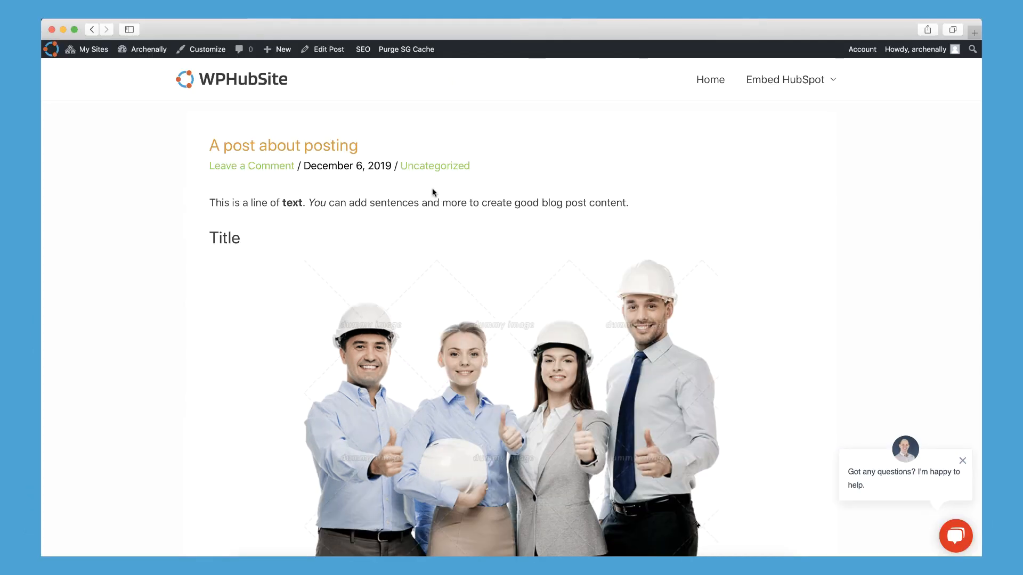
{"action": "scroll", "coordinate": [434, 193], "scroll_direction": "down", "scroll_amount": 5}
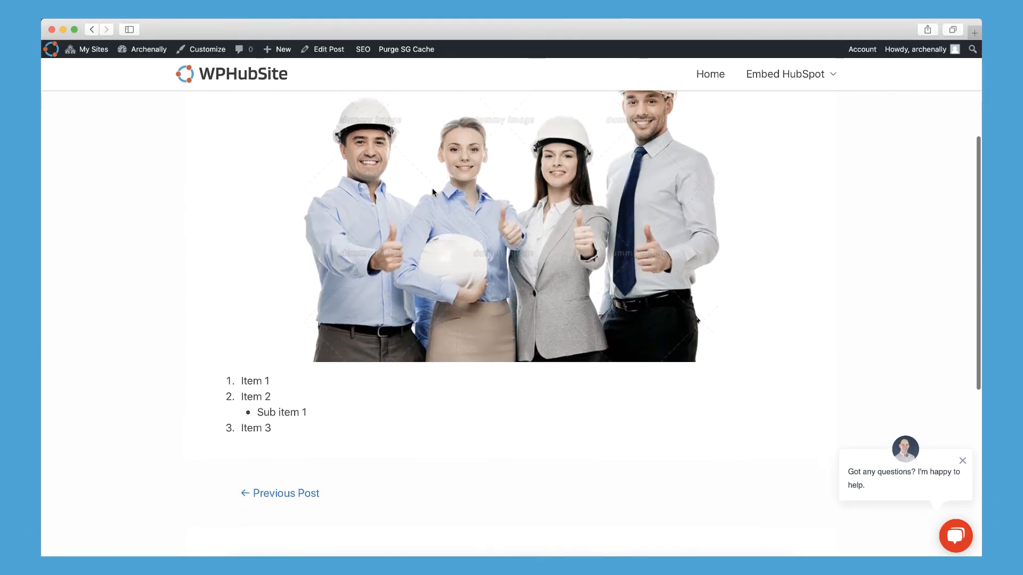
{"action": "scroll", "coordinate": [433, 192], "scroll_direction": "up", "scroll_amount": 5}
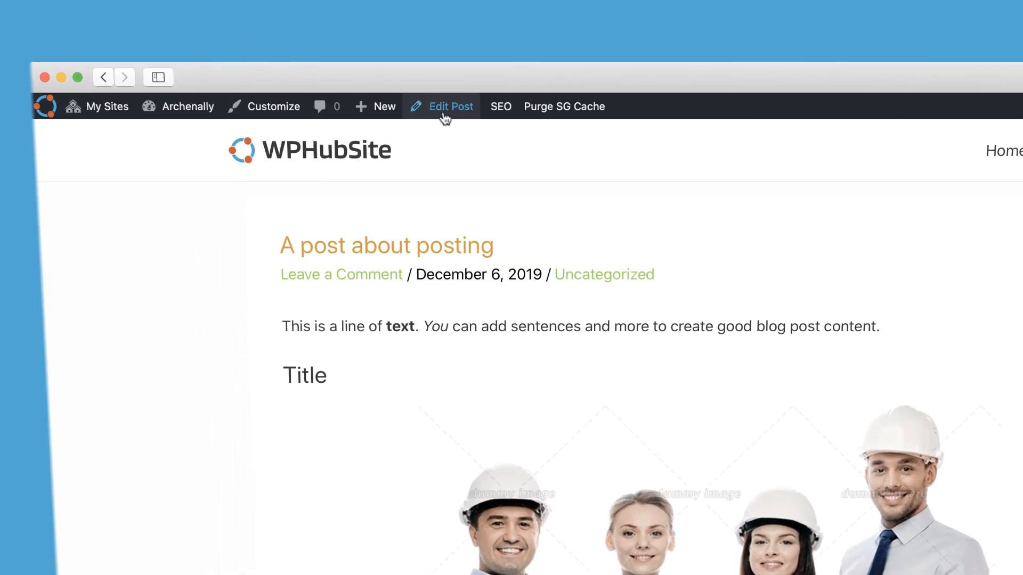
{"action": "left_click", "coordinate": [445, 118]}
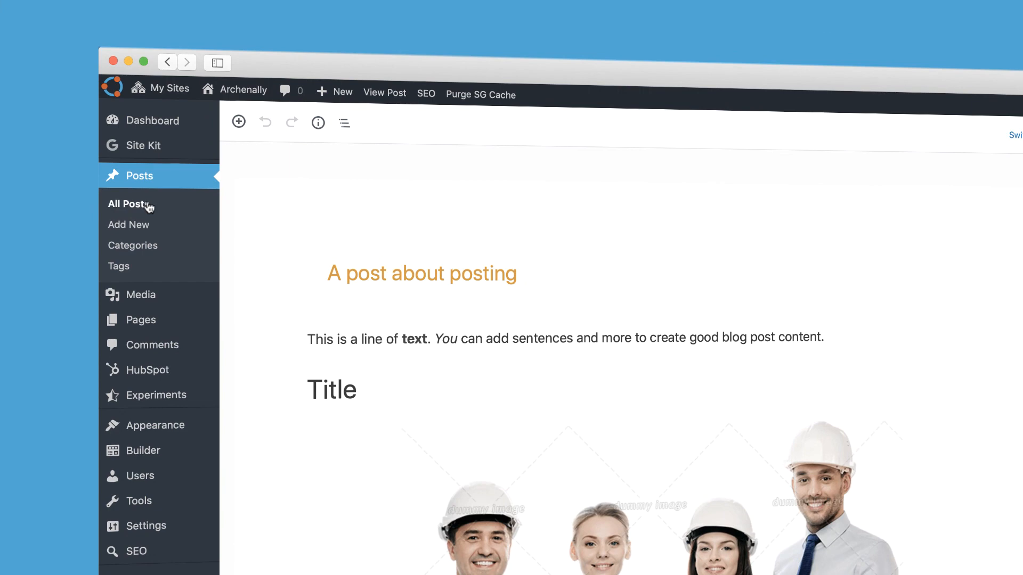
- Open the list of all posts and inspect the quick edit settings of "What should you do?" without changing them
{"action": "left_click", "coordinate": [149, 206]}
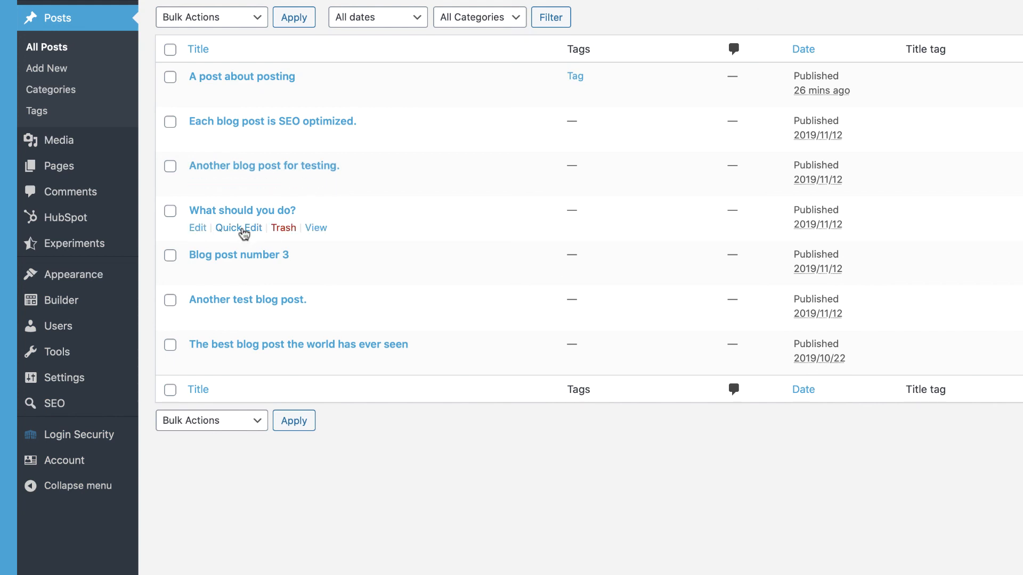
{"action": "left_click", "coordinate": [227, 229]}
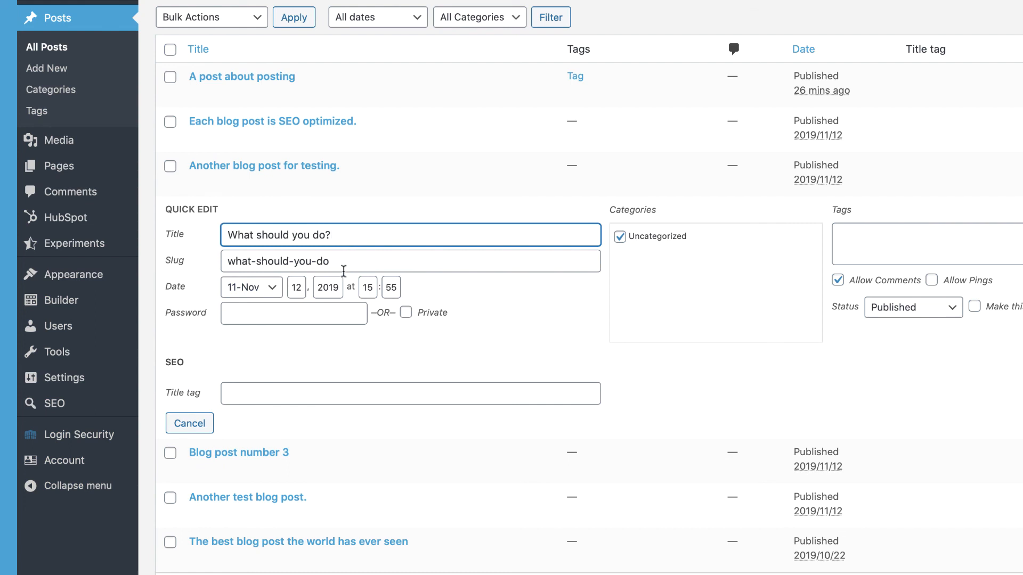
{"action": "left_click", "coordinate": [193, 421]}
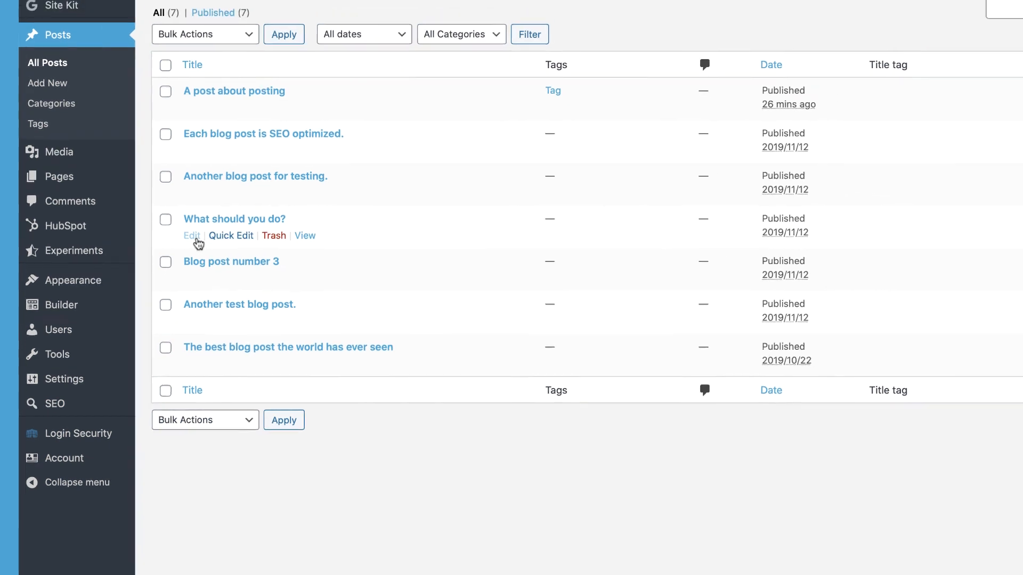
- Open the post "What should you do?" in the full editor and centre-align its third paragraph, starting "Auctor neque vitae"
{"action": "left_click", "coordinate": [202, 231]}
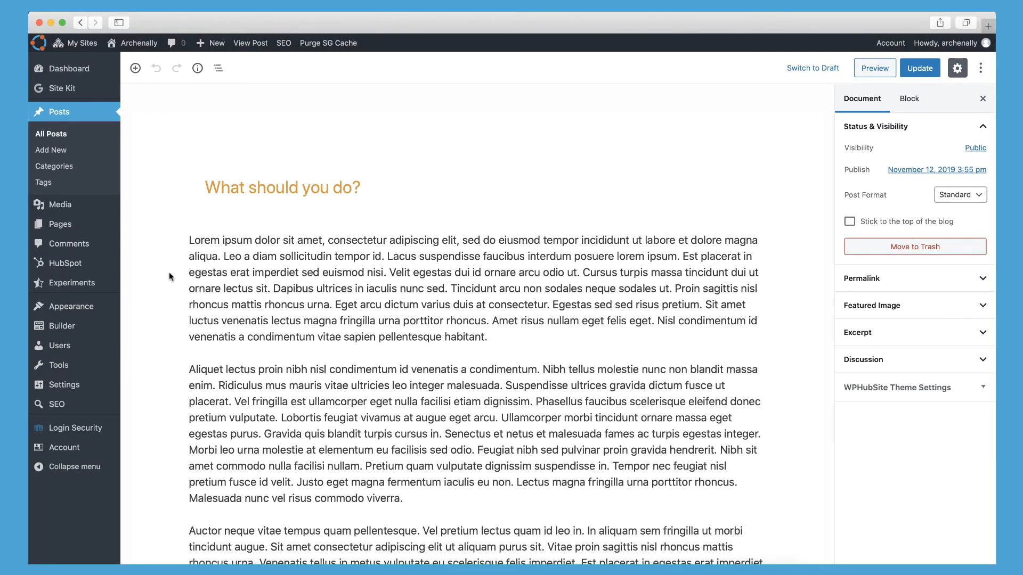
{"action": "scroll", "coordinate": [320, 234], "scroll_direction": "down", "scroll_amount": 7}
{"action": "left_click", "coordinate": [322, 228]}
{"action": "scroll", "coordinate": [382, 240], "scroll_direction": "down", "scroll_amount": 8}
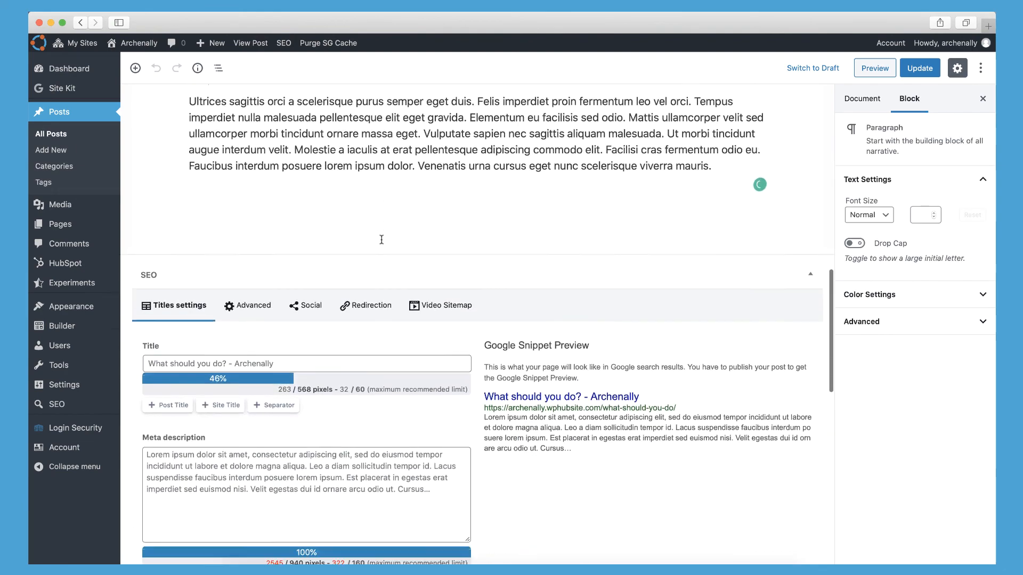
{"action": "scroll", "coordinate": [381, 241], "scroll_direction": "up", "scroll_amount": 11}
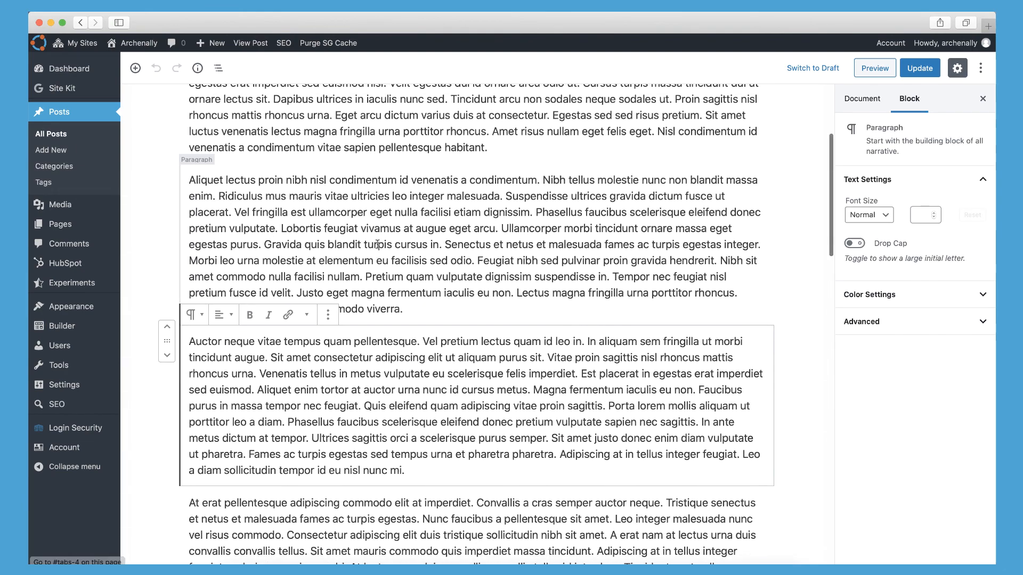
{"action": "left_click", "coordinate": [219, 314]}
{"action": "left_click", "coordinate": [228, 261]}
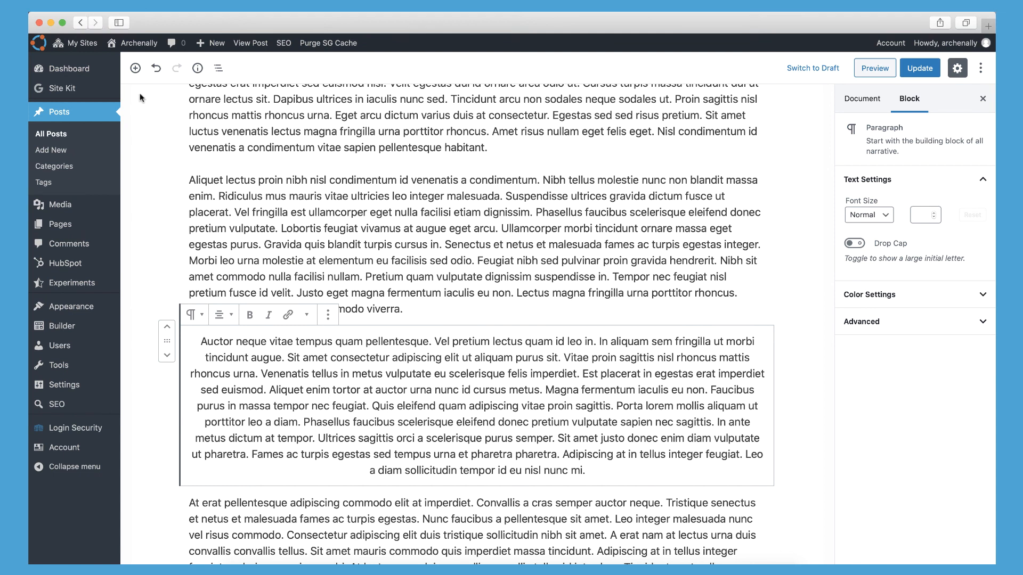
- Return to the list of all posts without saving the edit and view "A post about posting" on the live site
{"action": "left_click", "coordinate": [63, 134]}
{"action": "key", "text": "Return"}
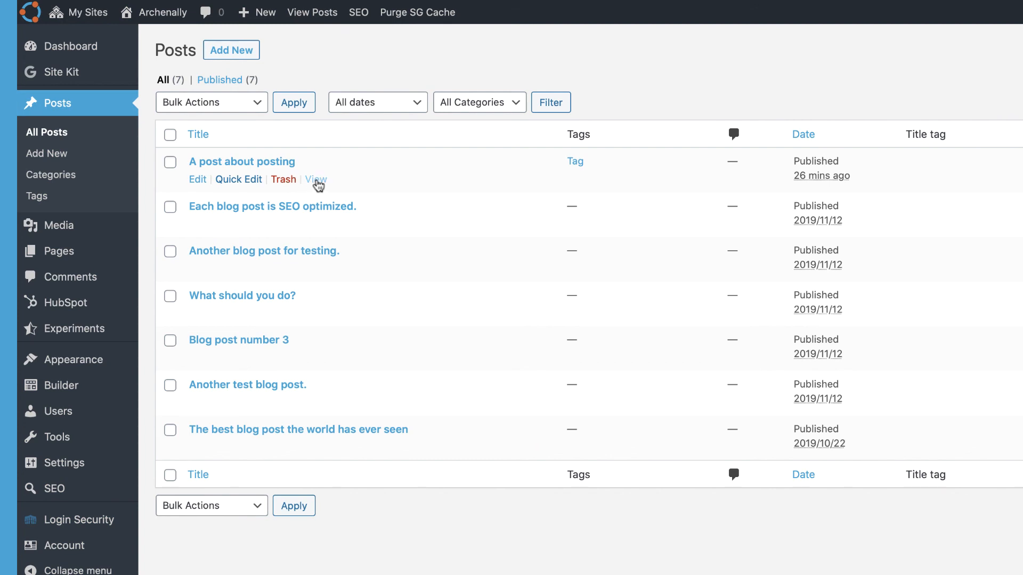
{"action": "left_click", "coordinate": [317, 180]}
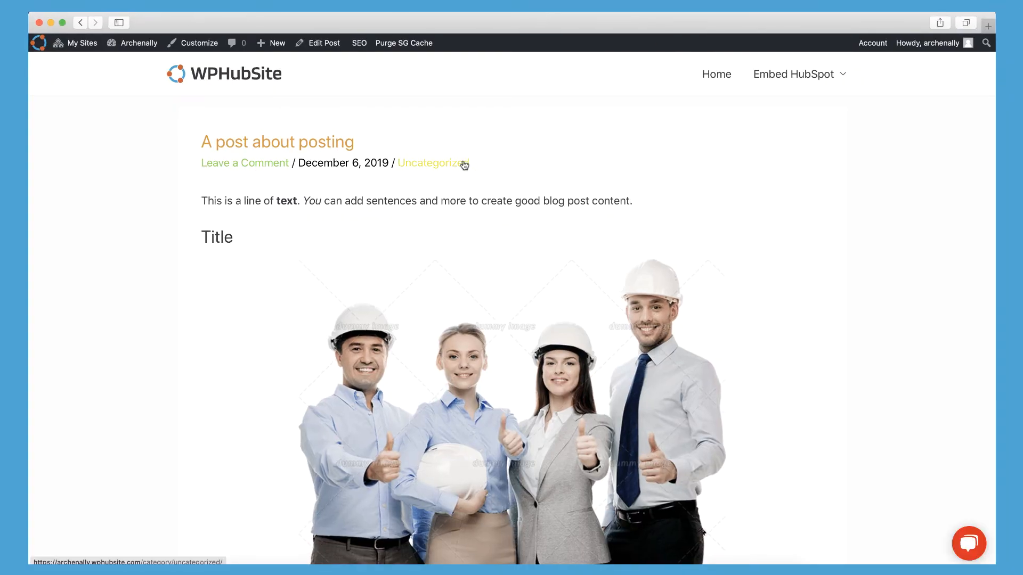